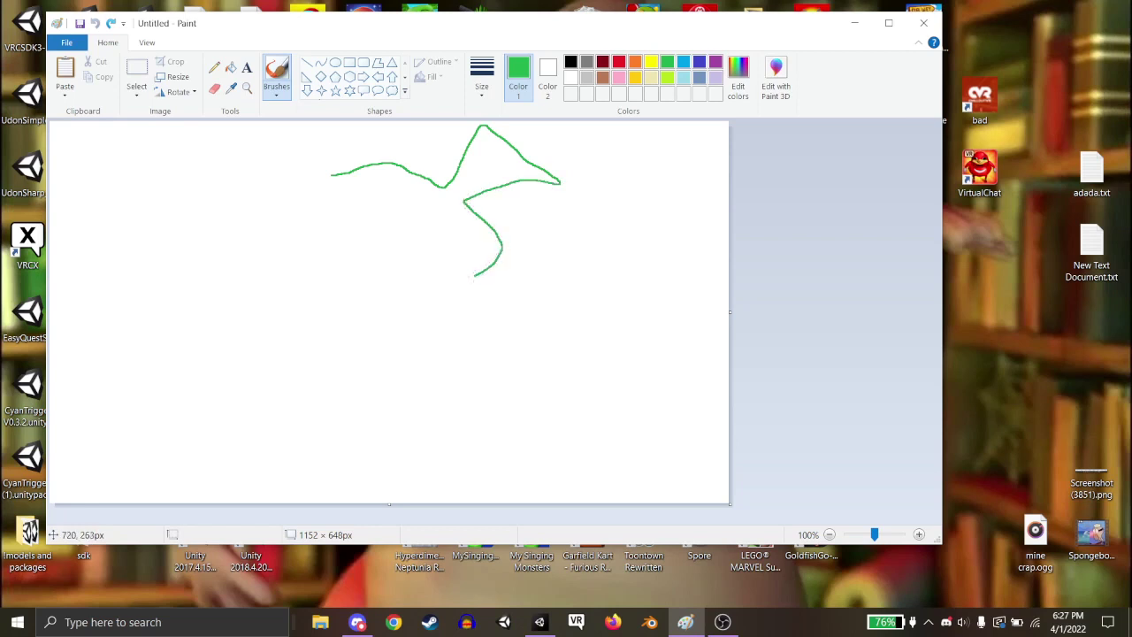
Finish the green creature outline and fill it solid green with the Fill bucket.
drag(433, 320, 515, 299)
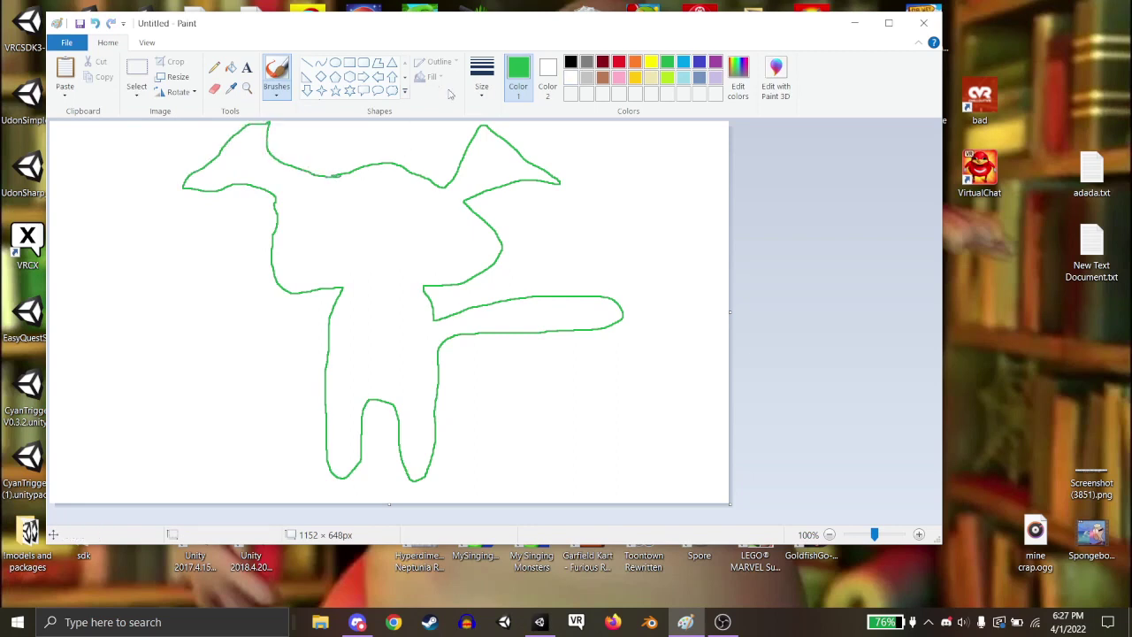
click(229, 69)
click(338, 192)
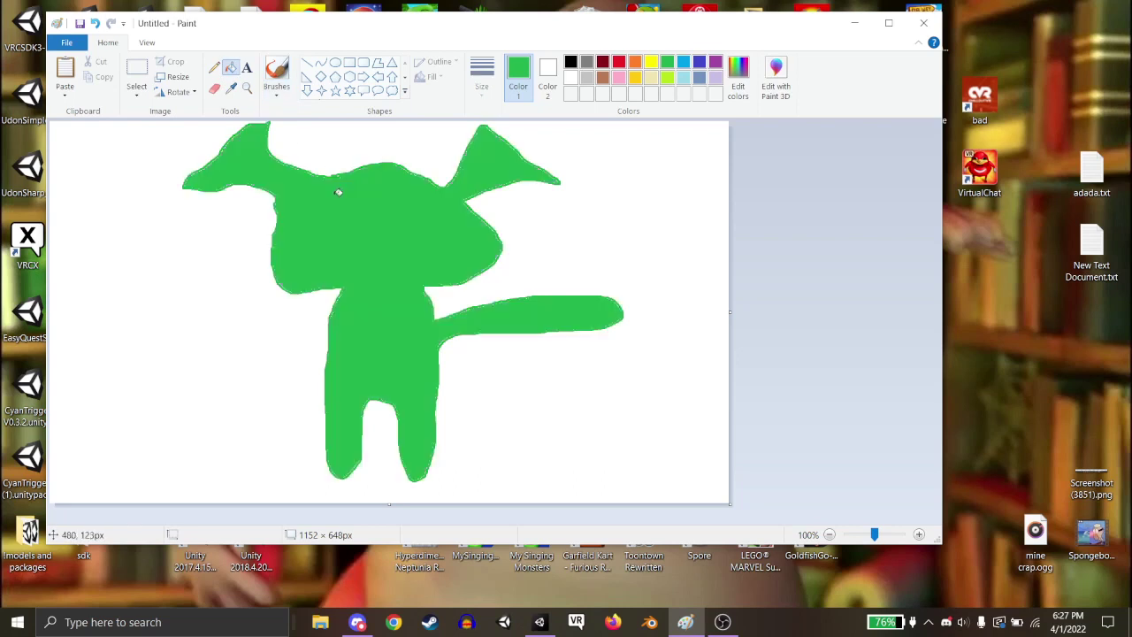
Try white and green fills on the creature, then undo the stray fills with Ctrl+Z.
click(571, 78)
click(324, 196)
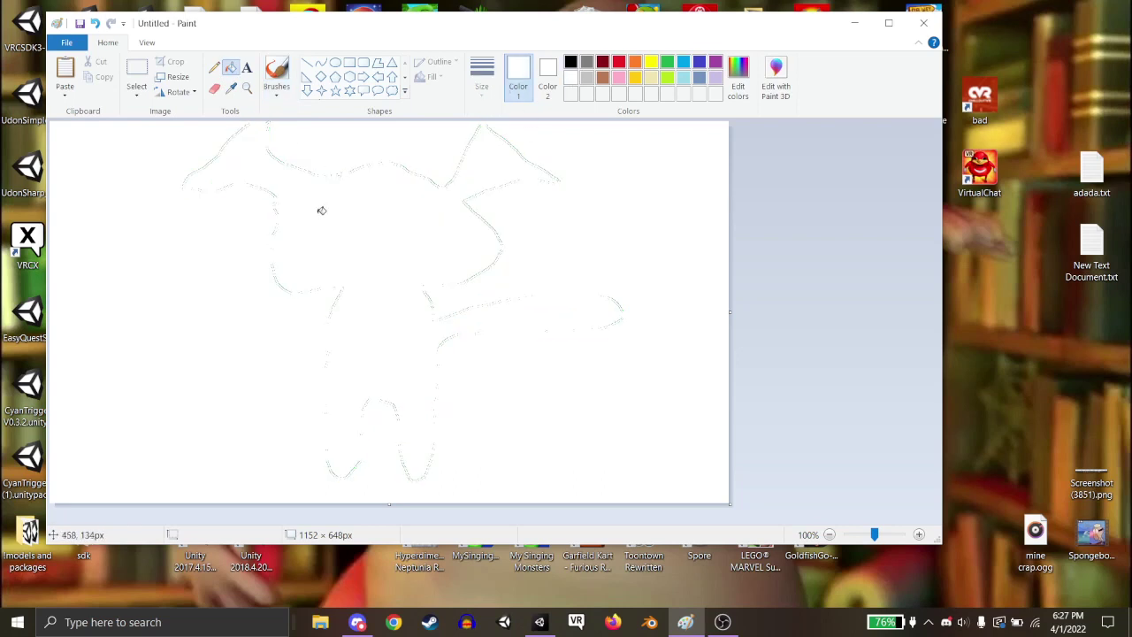
click(667, 61)
click(363, 184)
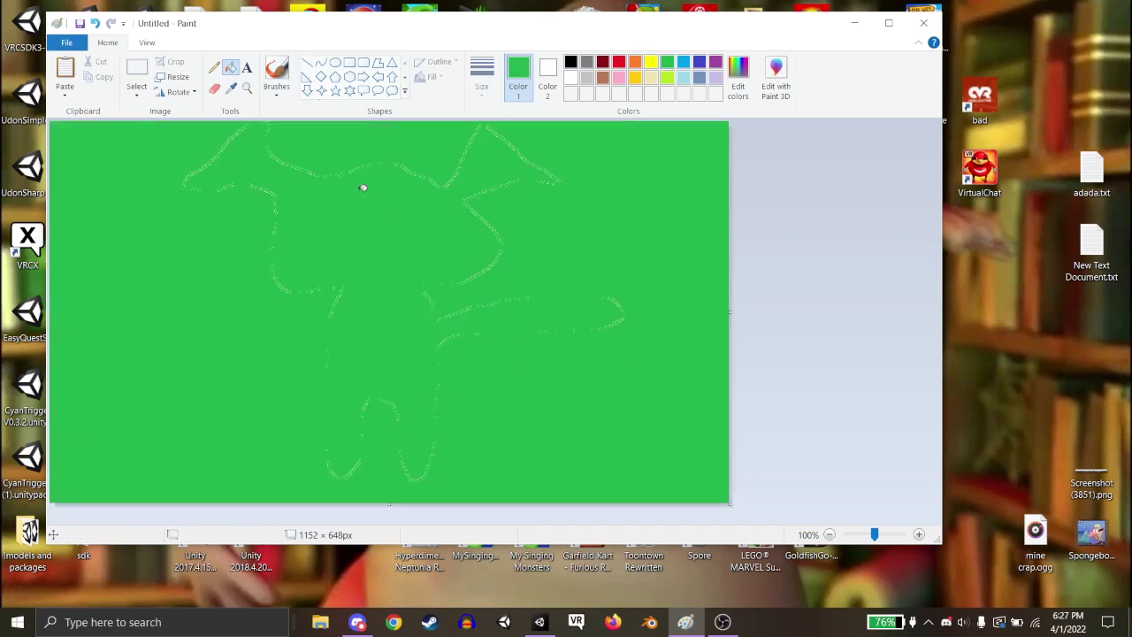
click(213, 67)
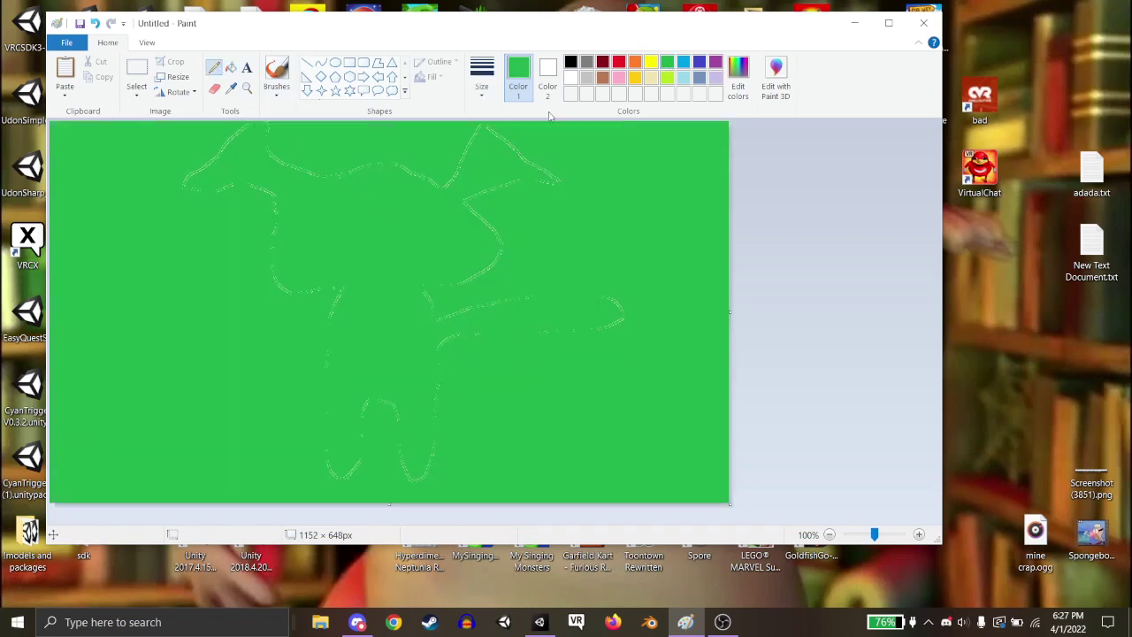
key(ctrl+z)
key(ctrl+z)
Fill the left and right eyes white, then switch to the black Pencil.
click(570, 77)
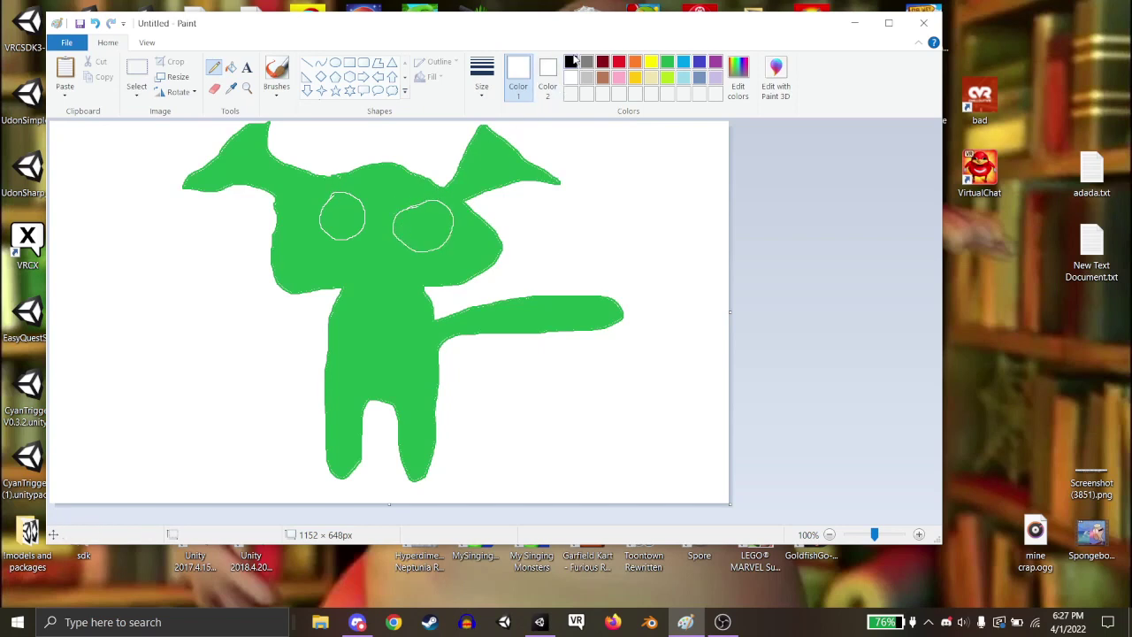
click(229, 67)
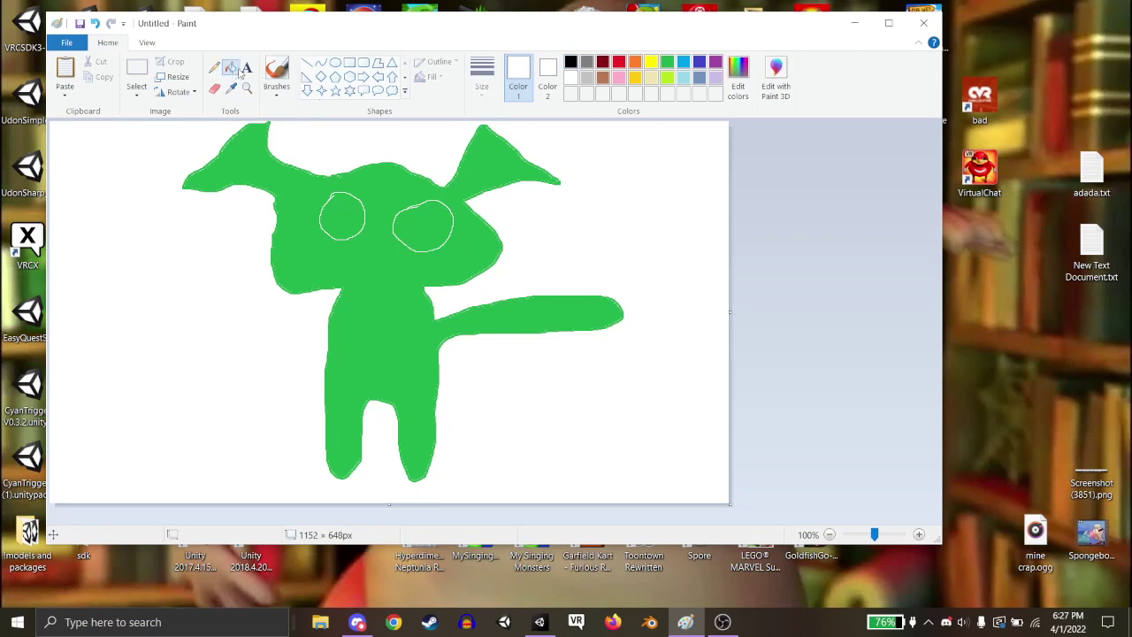
click(358, 220)
click(421, 228)
click(214, 67)
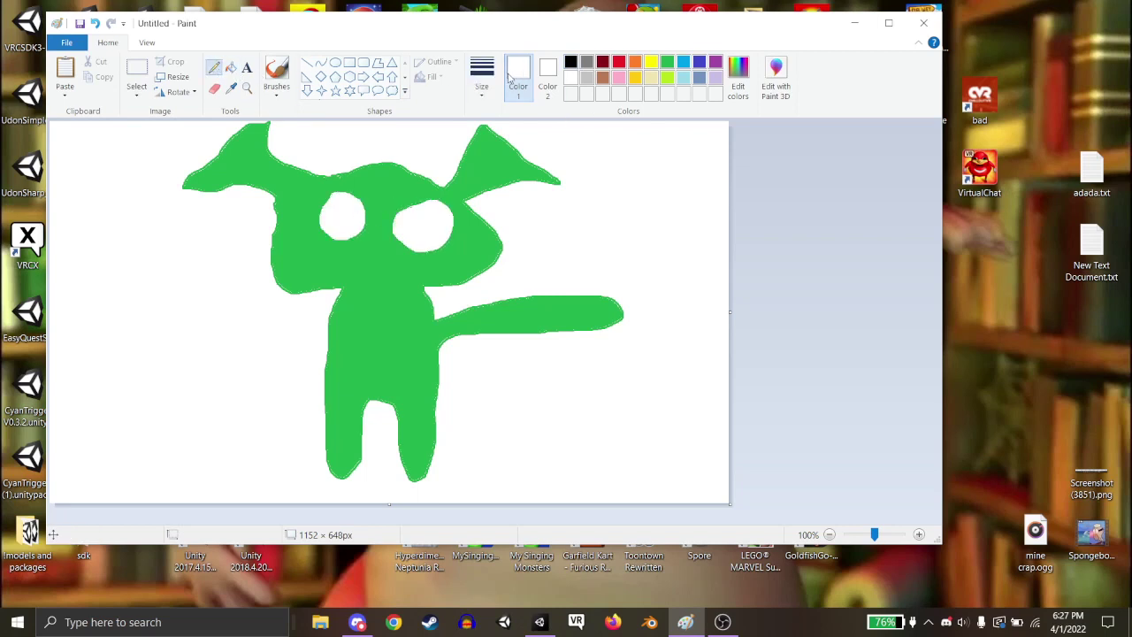
click(570, 62)
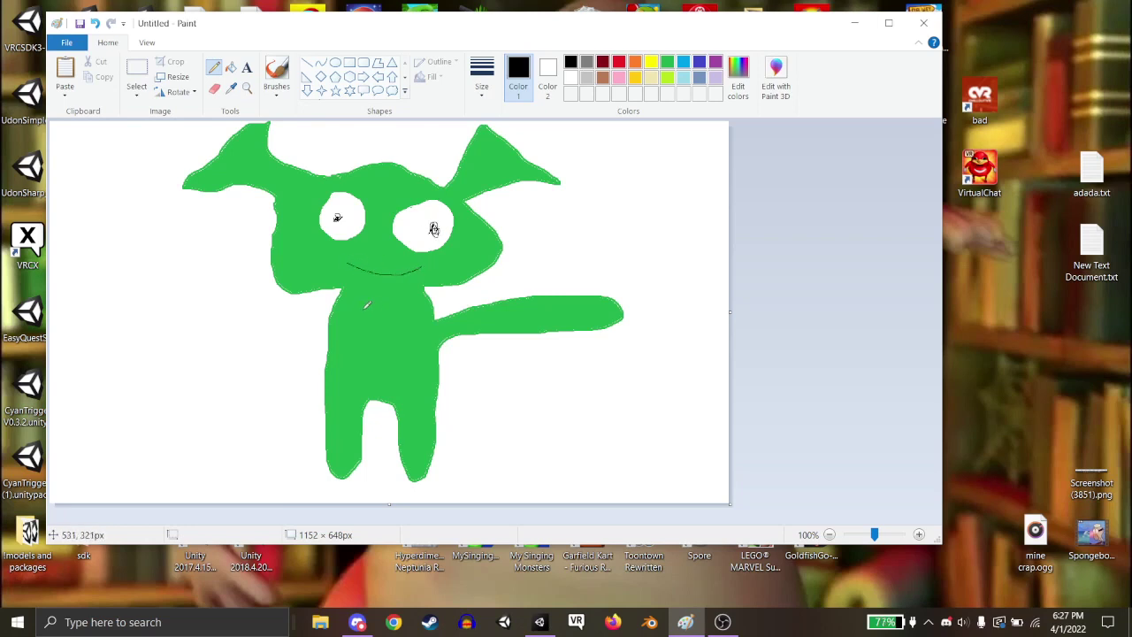
Draw a second arm loop on the creature's left in green and fill it green.
click(668, 62)
mouse_move(332, 316)
mouse_down()
mouse_move(215, 320)
mouse_move(213, 358)
mouse_move(325, 350)
mouse_up()
click(230, 68)
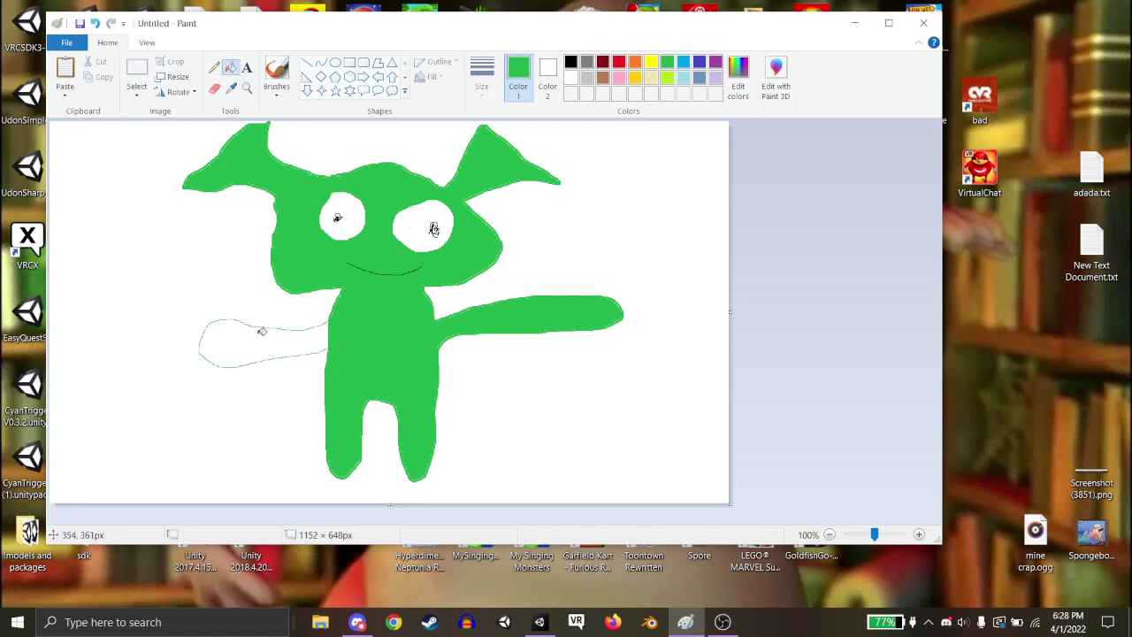
click(263, 332)
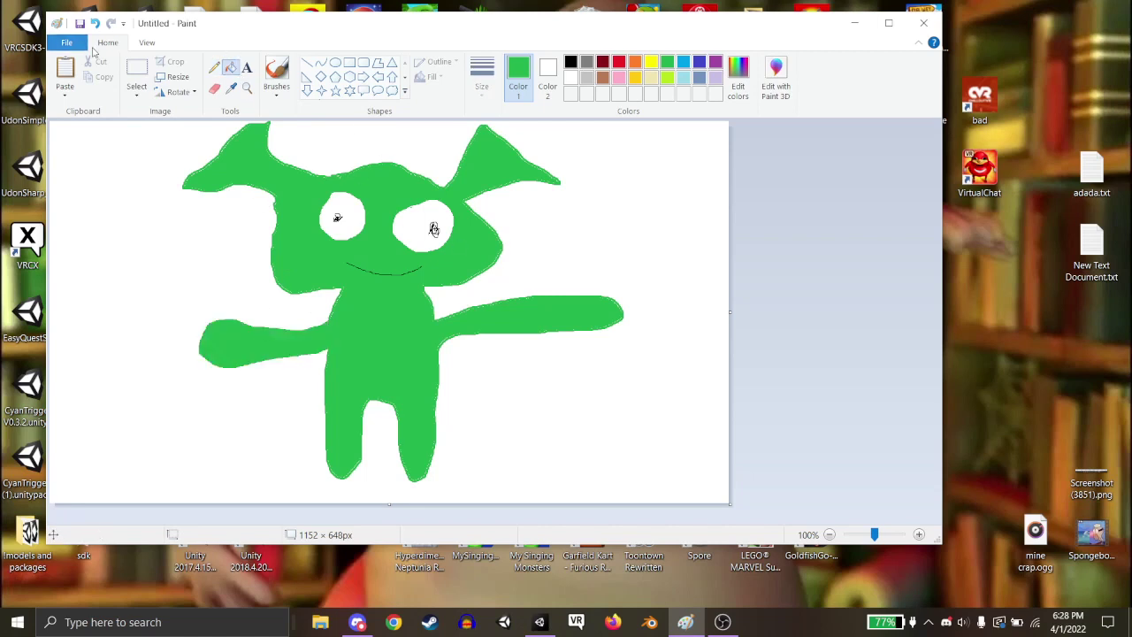
Save the drawing as 'shrekkkkk avatarer.png' in the 3D Objects folder.
click(79, 24)
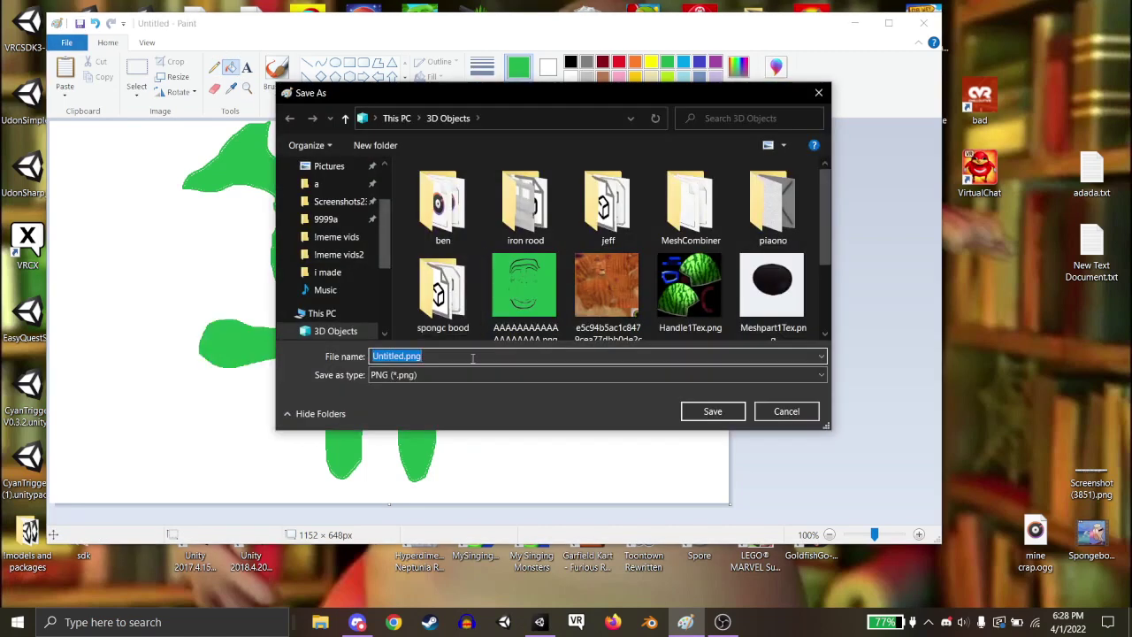
double_click(398, 356)
text(shrek)
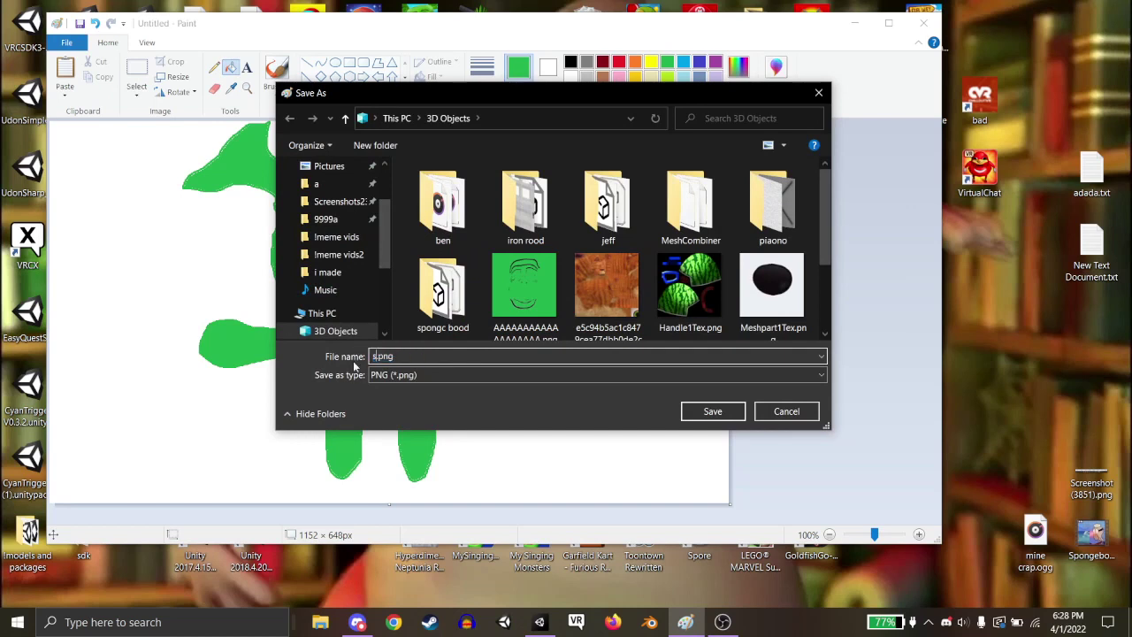
text(kkkk avatarer)
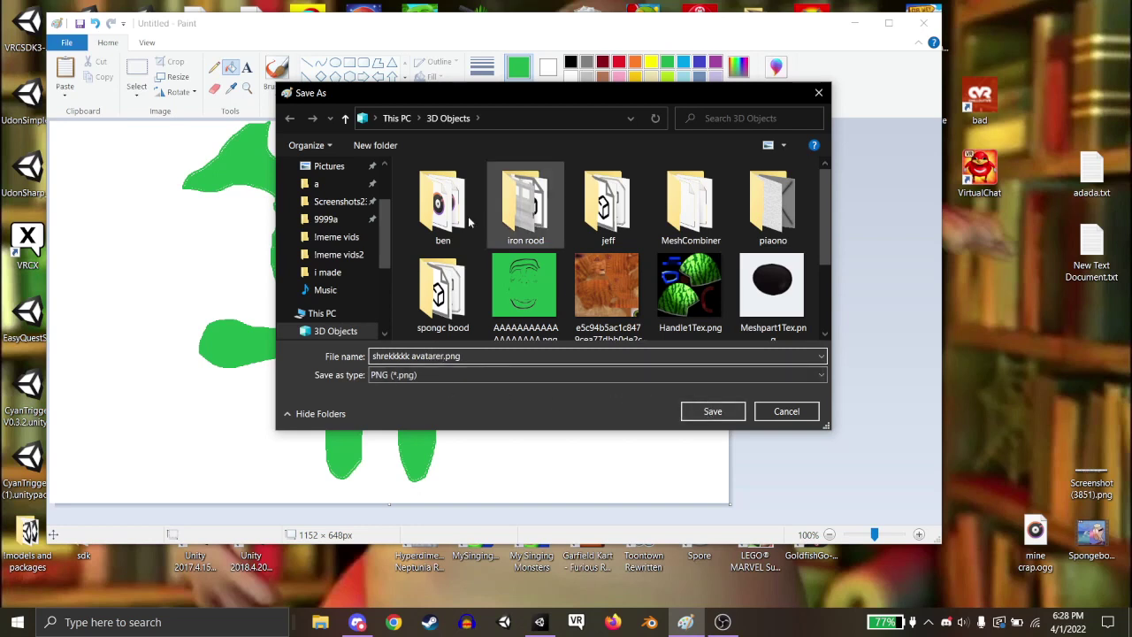
click(712, 411)
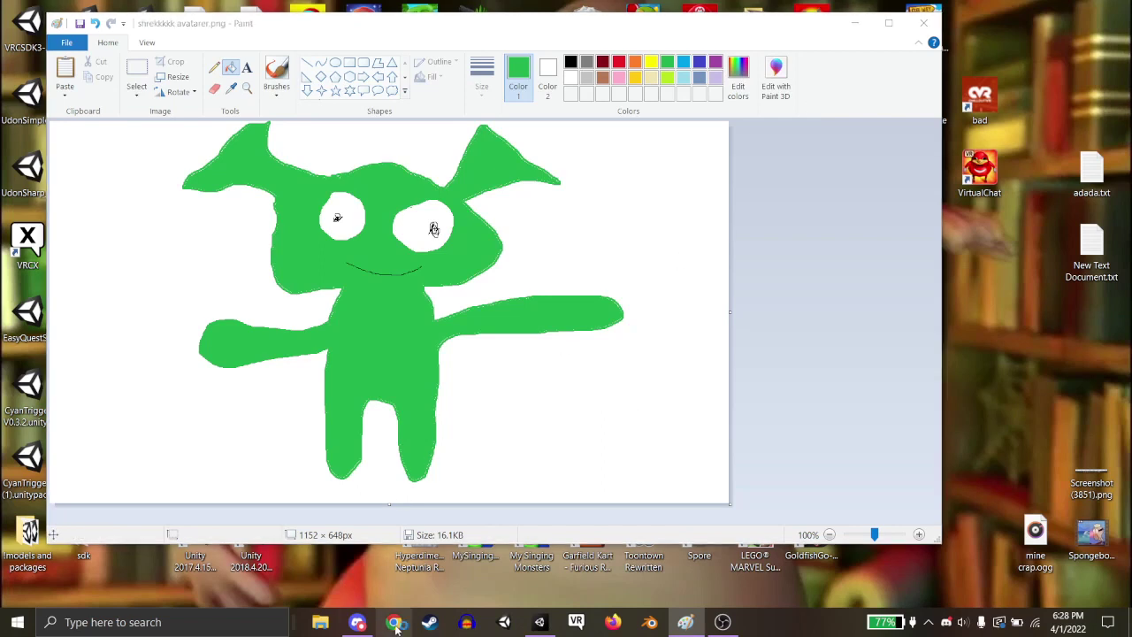
click(395, 622)
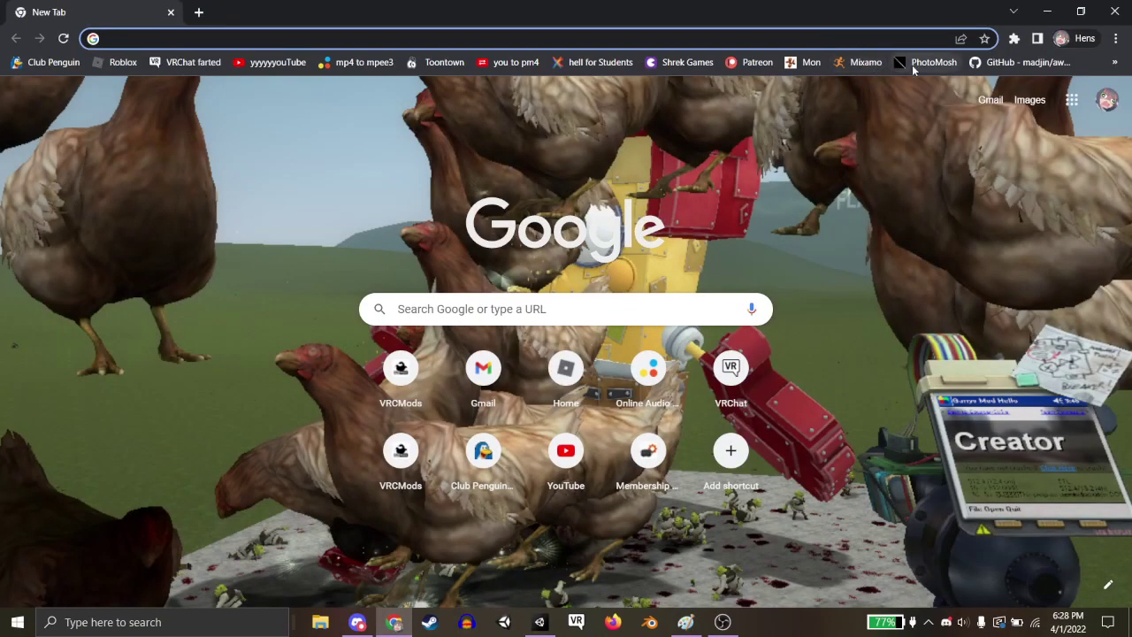
Go to monstermash.zone in the browser.
text(monstermash.zone/#)
key(Return)
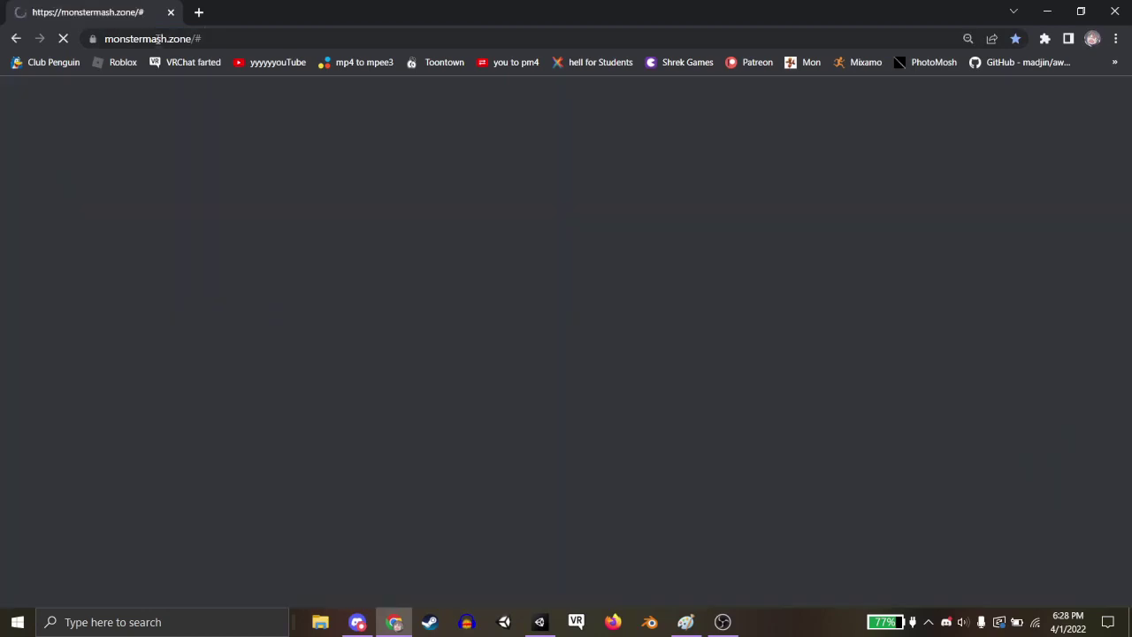
drag(209, 38, 193, 39)
click(258, 179)
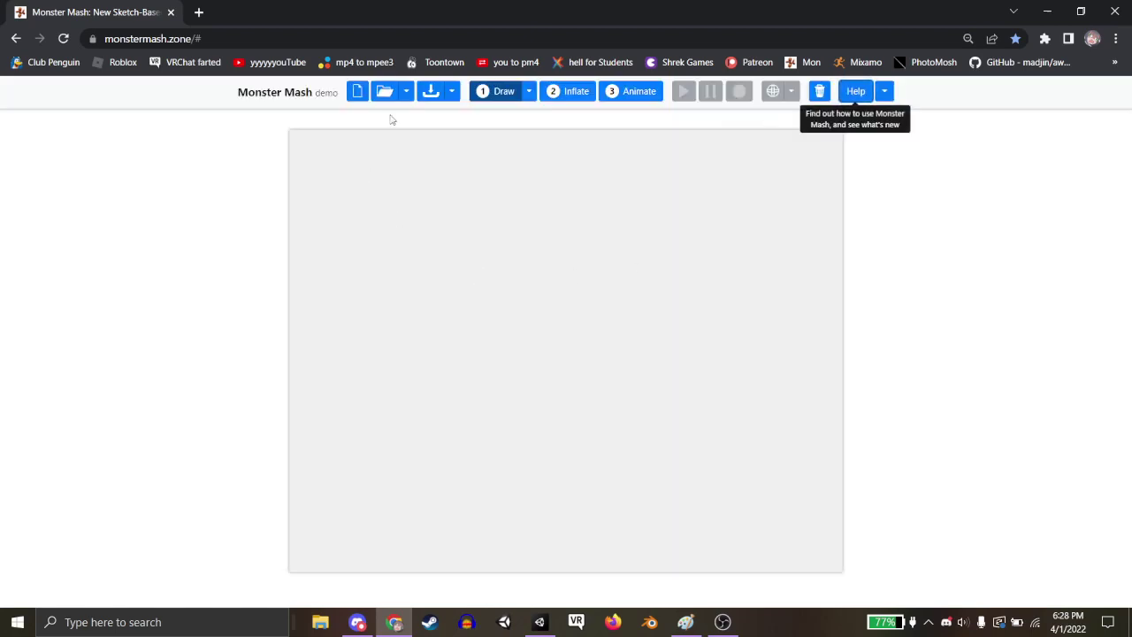
Import shrekkkkk avatarer.png from 3D Objects as the template image.
click(389, 92)
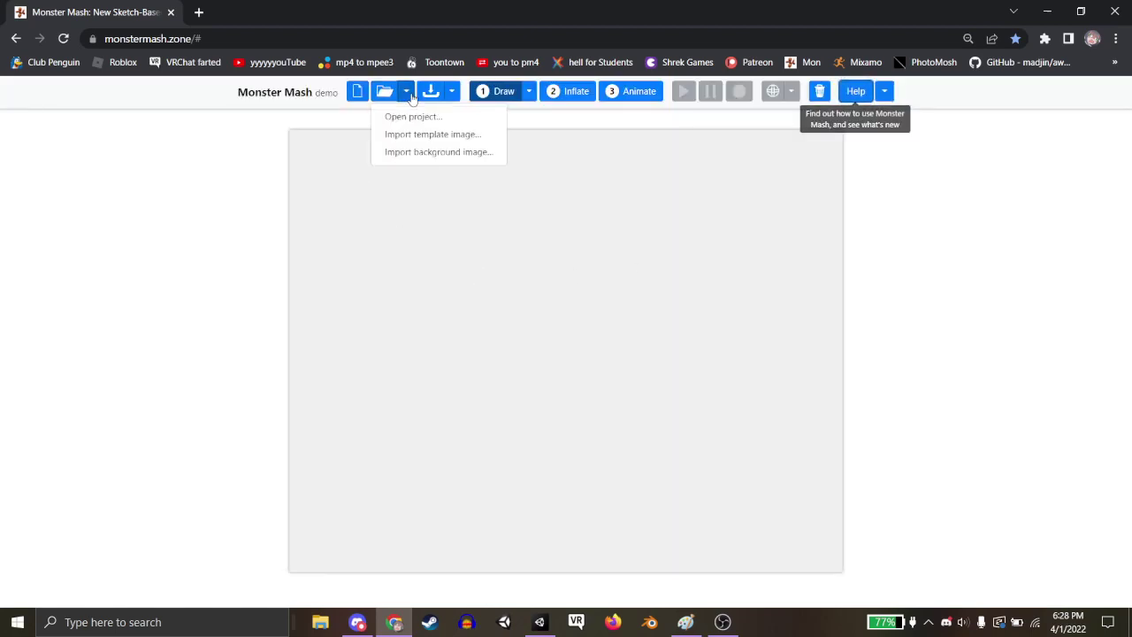
click(428, 135)
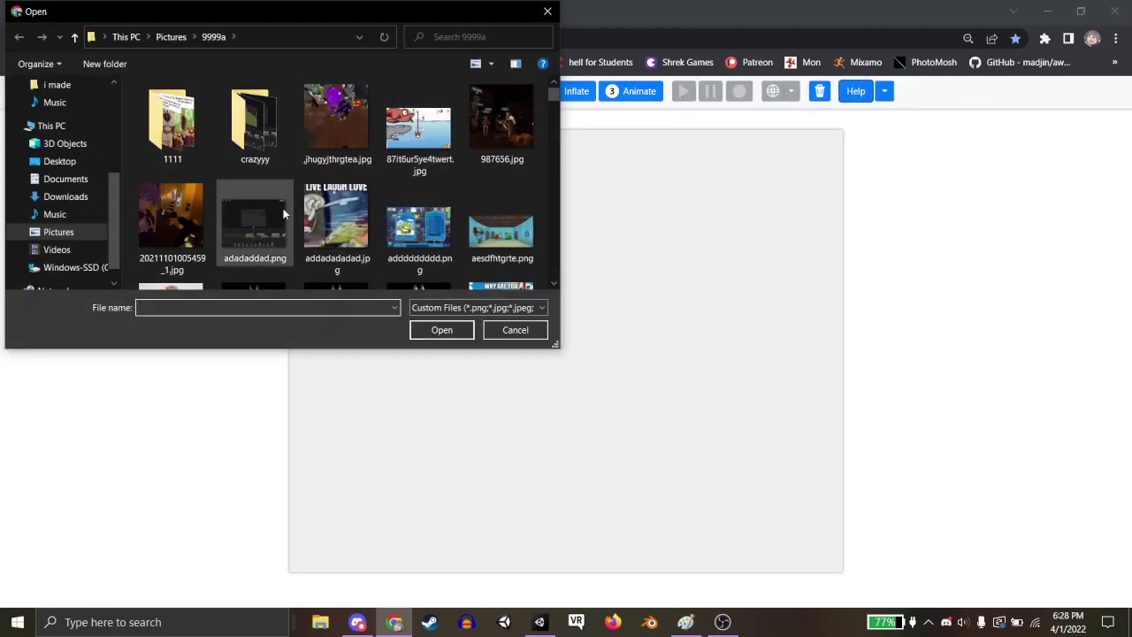
click(65, 144)
scroll(416, 212, down, 2)
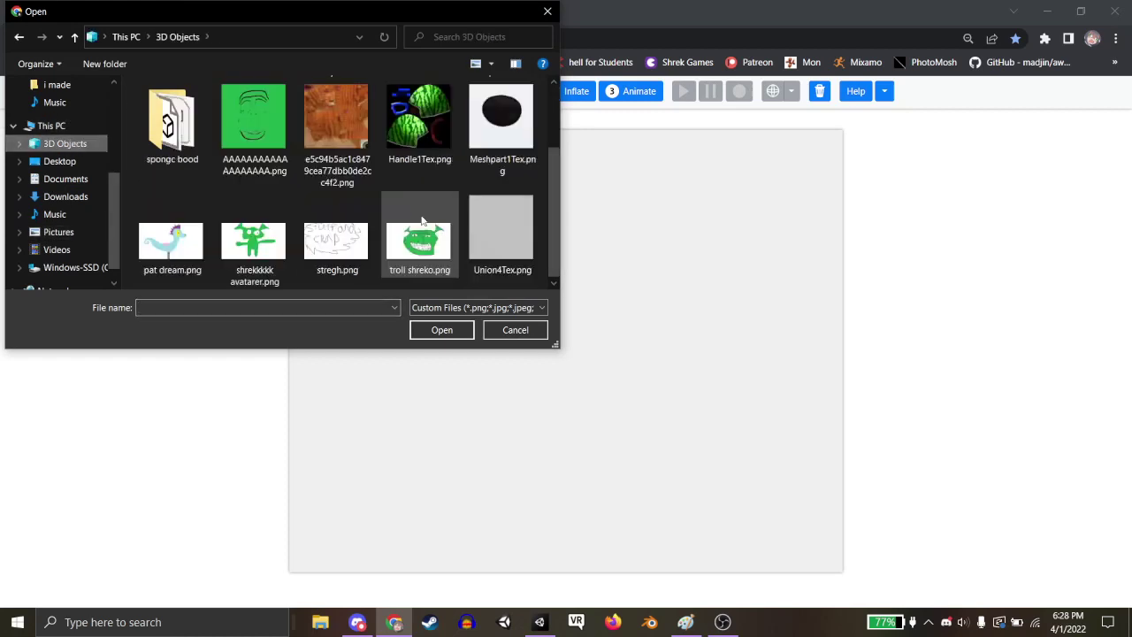
click(247, 232)
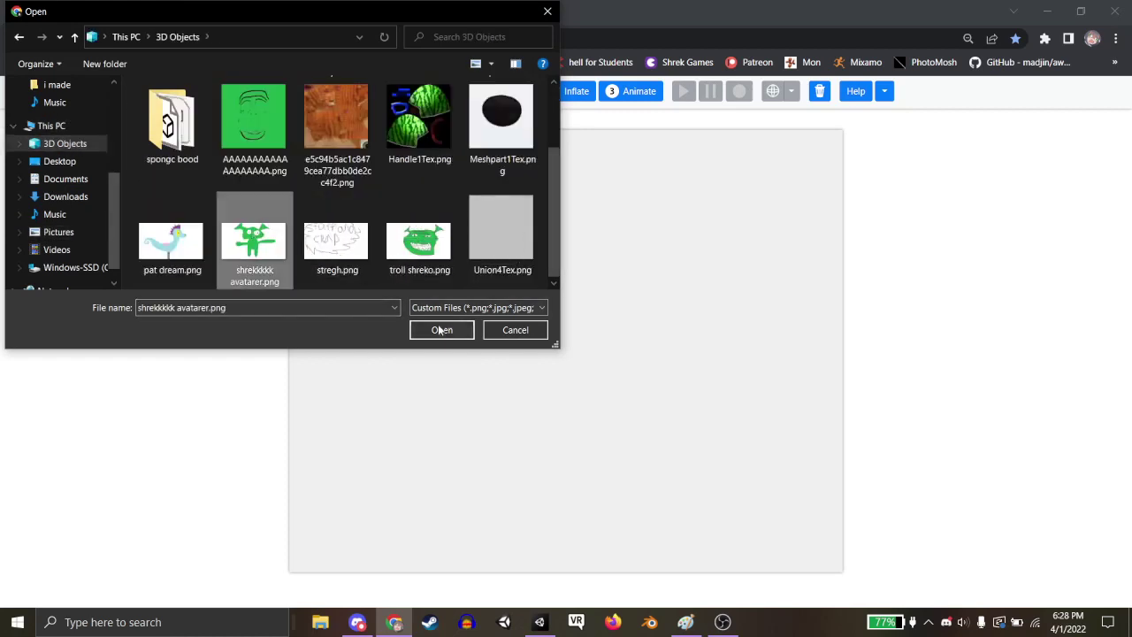
click(441, 330)
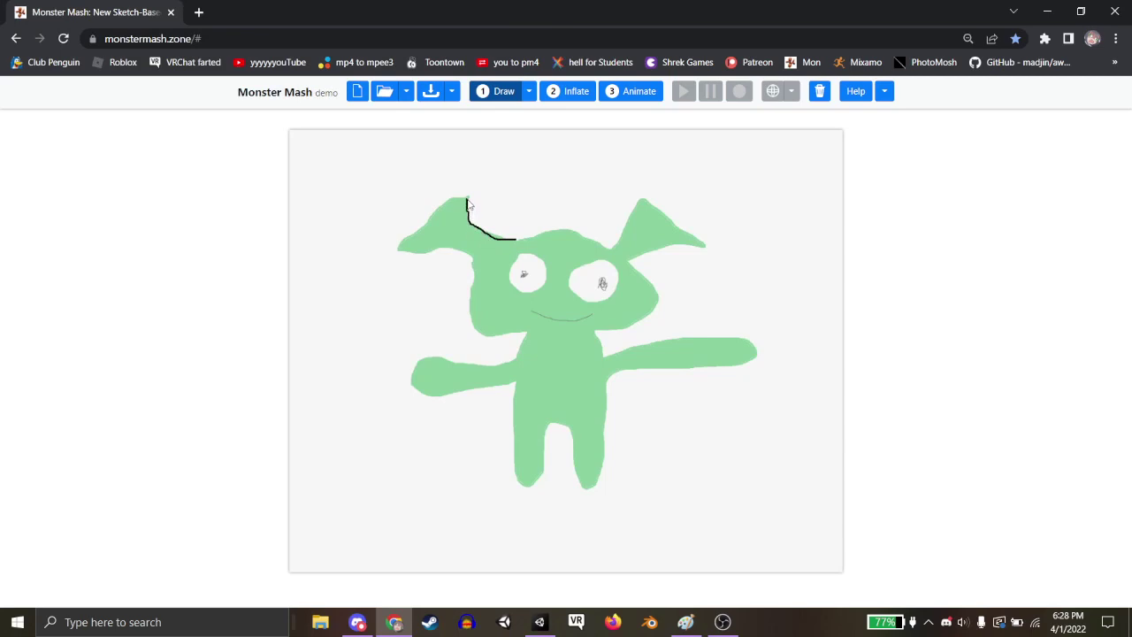
Trace a black outline around the template's ears, head, arms, legs and feet.
mouse_move(438, 219)
mouse_down()
mouse_move(416, 234)
mouse_move(426, 256)
mouse_move(475, 267)
mouse_up()
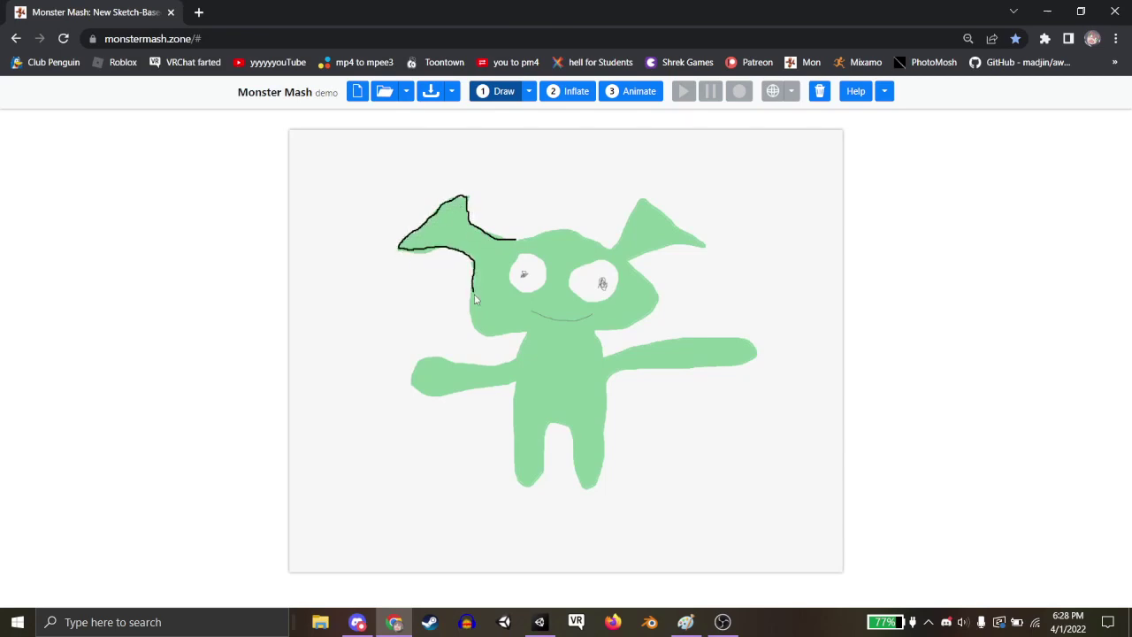
drag(476, 327, 504, 334)
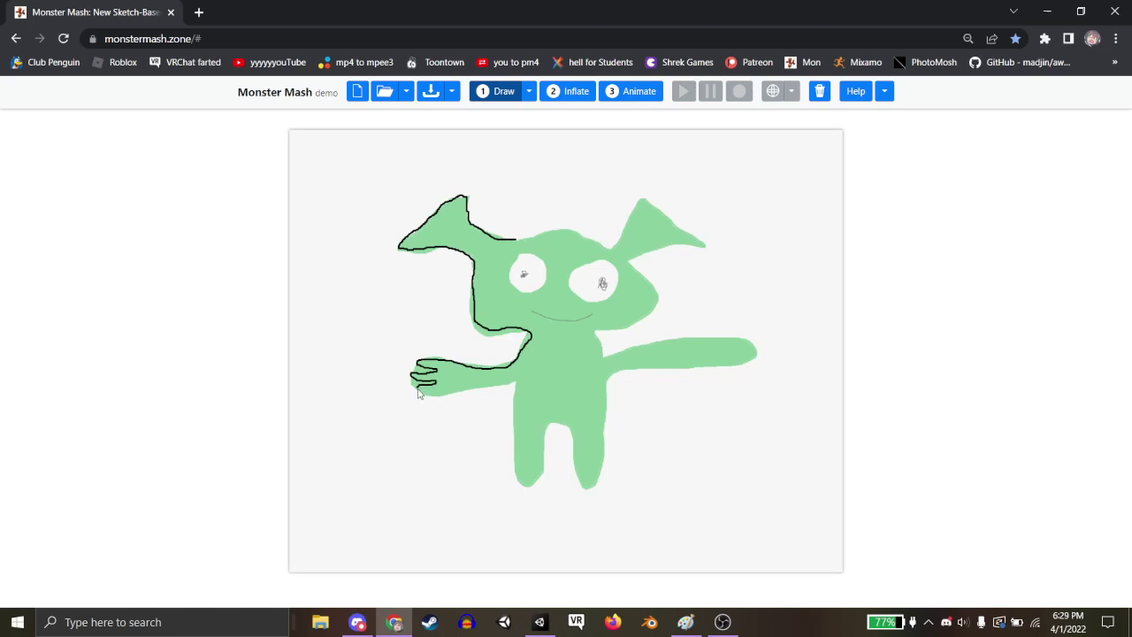
drag(459, 397, 503, 390)
mouse_move(522, 480)
mouse_down()
mouse_move(537, 478)
mouse_move(558, 429)
mouse_move(586, 487)
mouse_move(623, 376)
mouse_move(721, 370)
mouse_up()
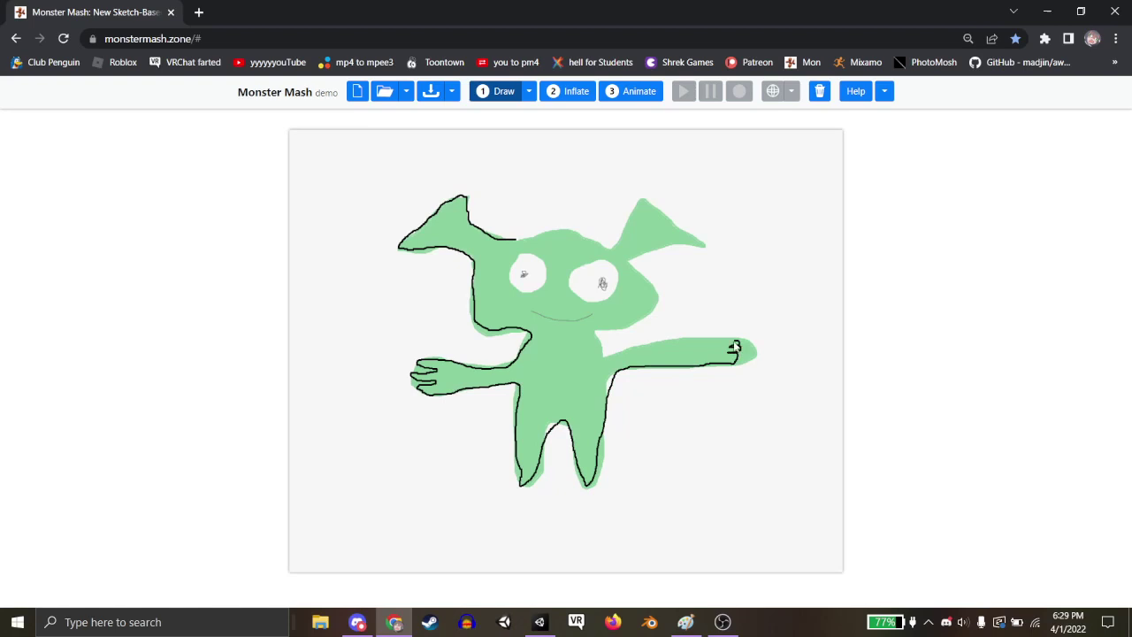
mouse_move(696, 351)
mouse_down()
mouse_move(608, 365)
mouse_move(651, 308)
mouse_move(664, 253)
mouse_move(698, 245)
mouse_up()
drag(644, 209, 619, 245)
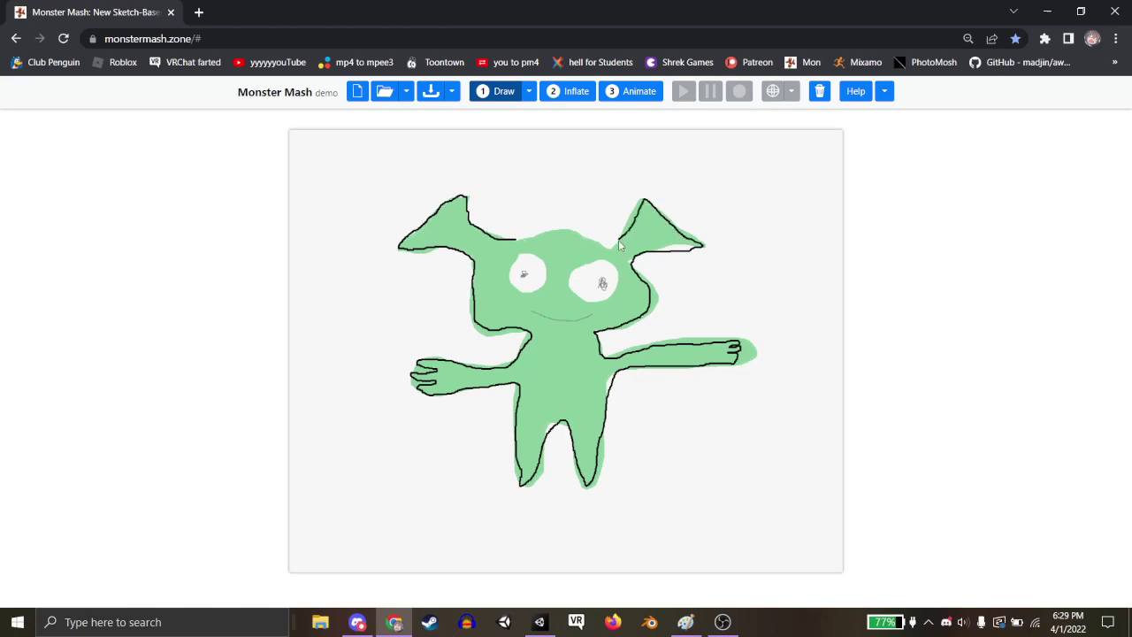
drag(526, 240, 514, 238)
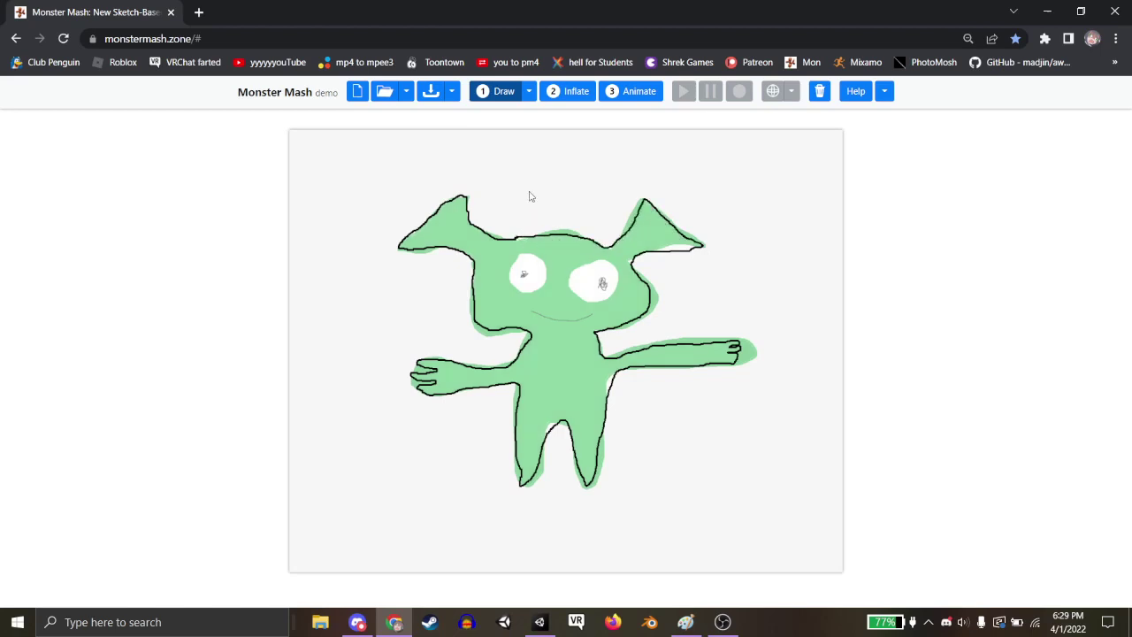
Inflate the sketch into 3D, export it as OBJ, and open Mixamo in a new tab.
click(571, 92)
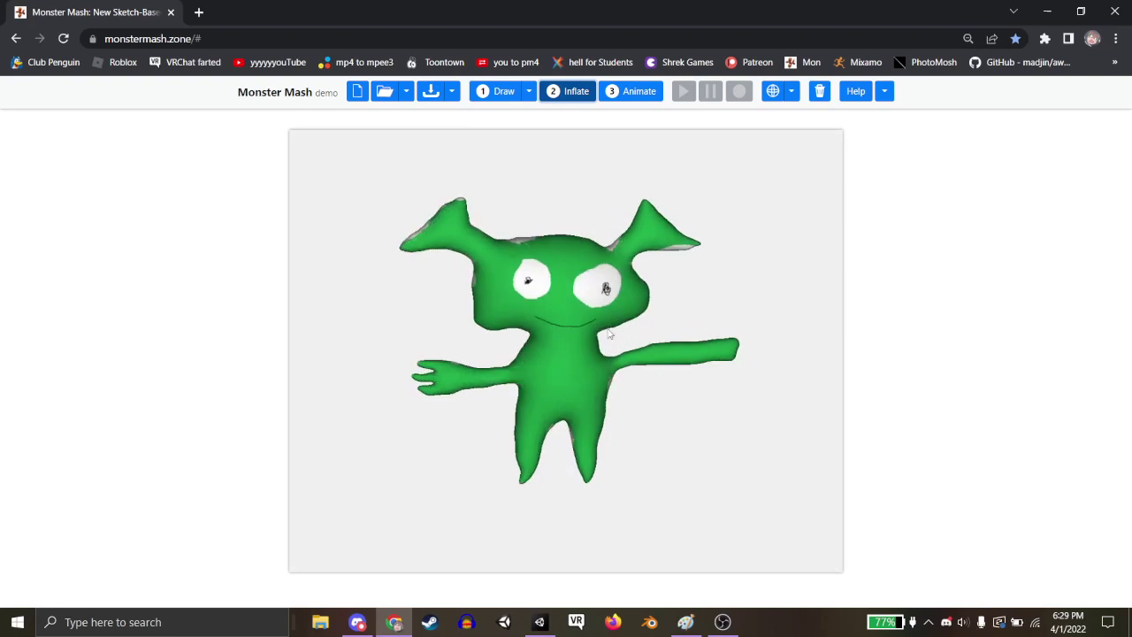
drag(483, 331, 643, 326)
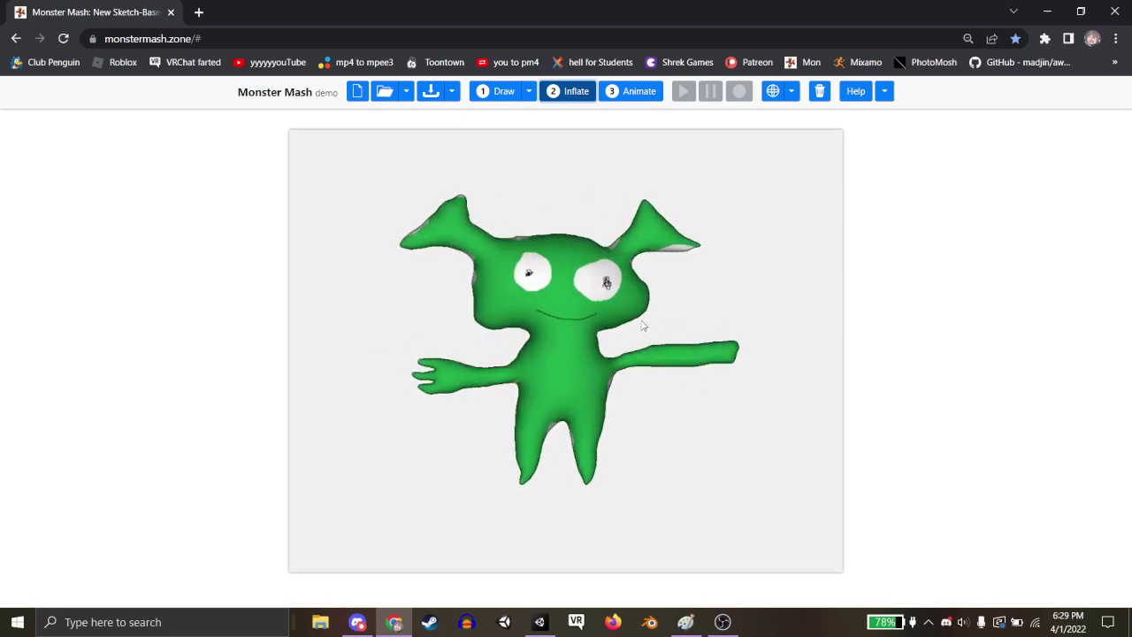
click(451, 91)
click(496, 162)
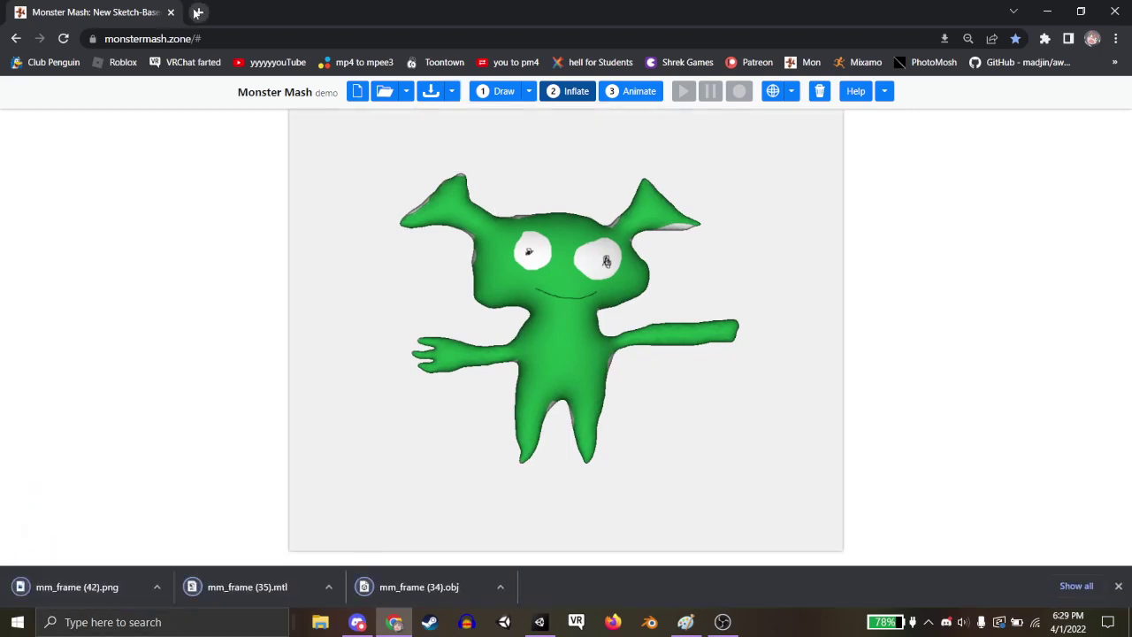
click(198, 11)
click(859, 62)
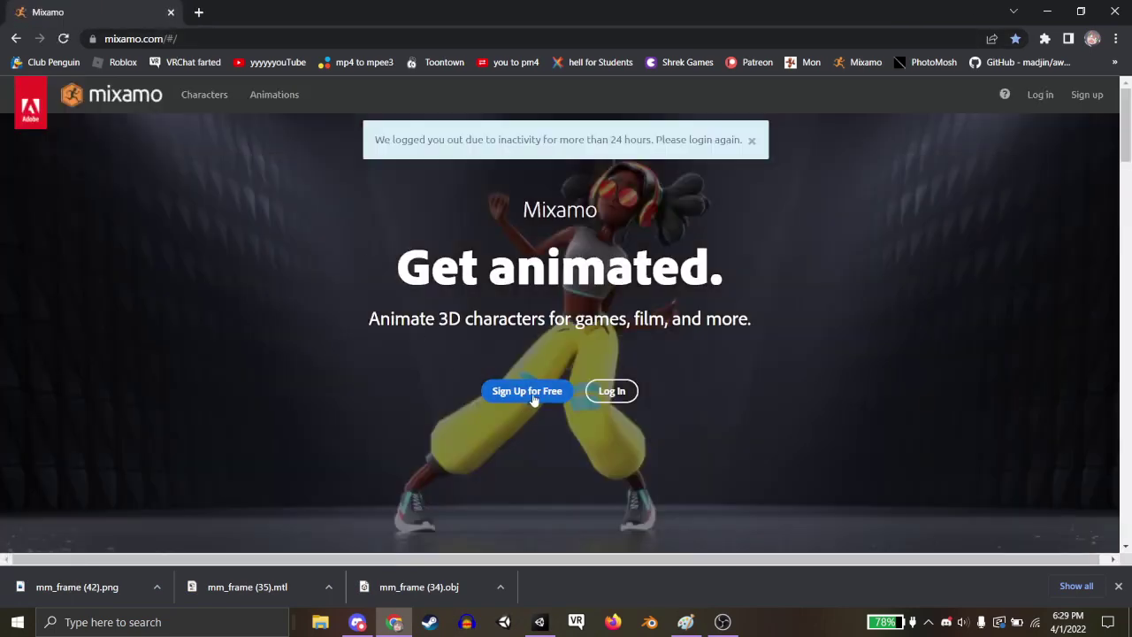
Log in to Mixamo with the Adobe account and skip the phone-number prompt.
click(609, 393)
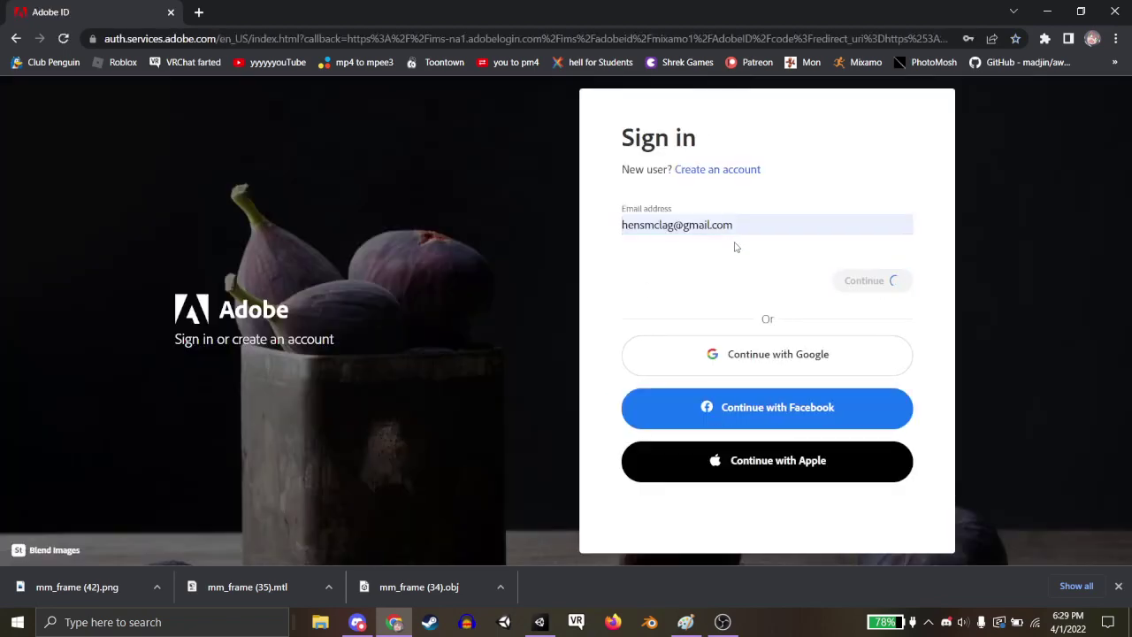
click(891, 320)
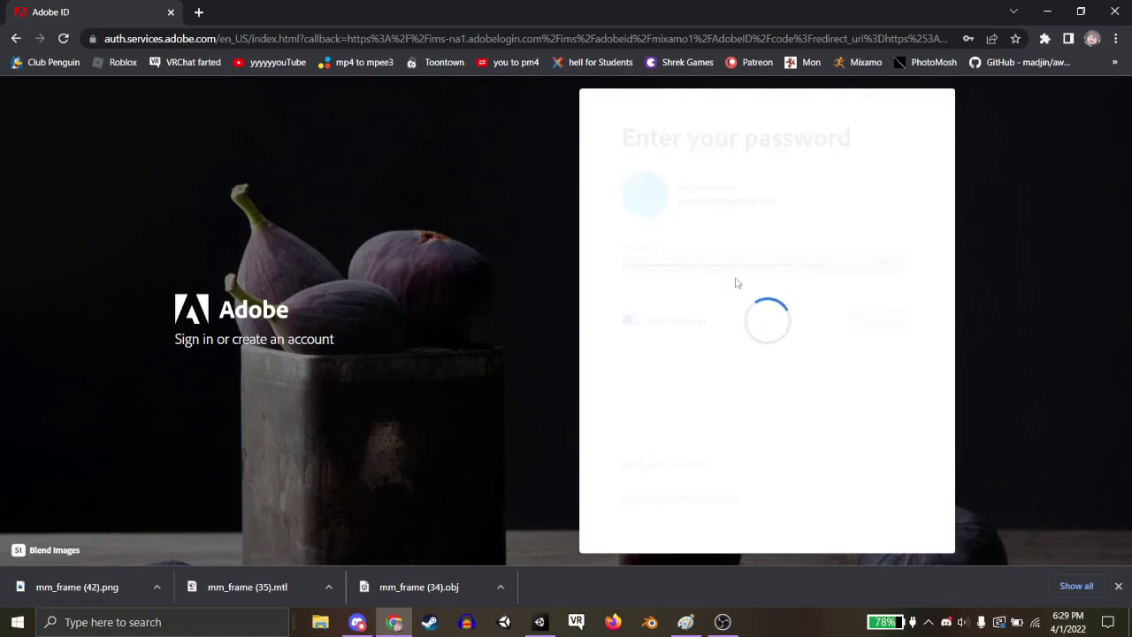
click(803, 383)
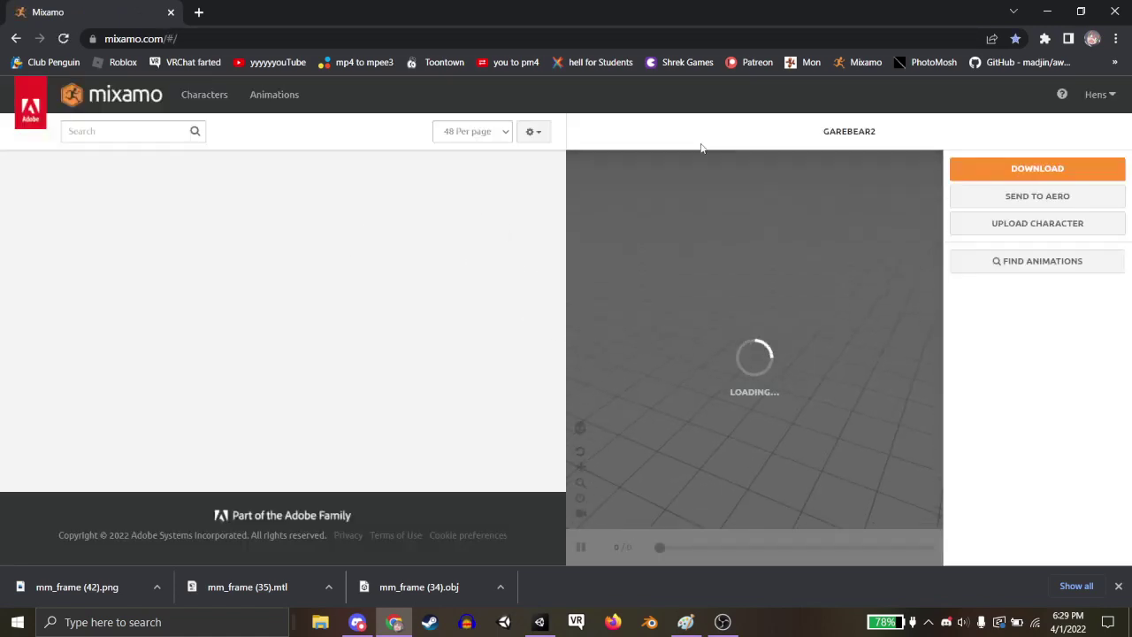
Dismiss the download settings and upload mm_frame (34).obj as a new character.
click(1037, 168)
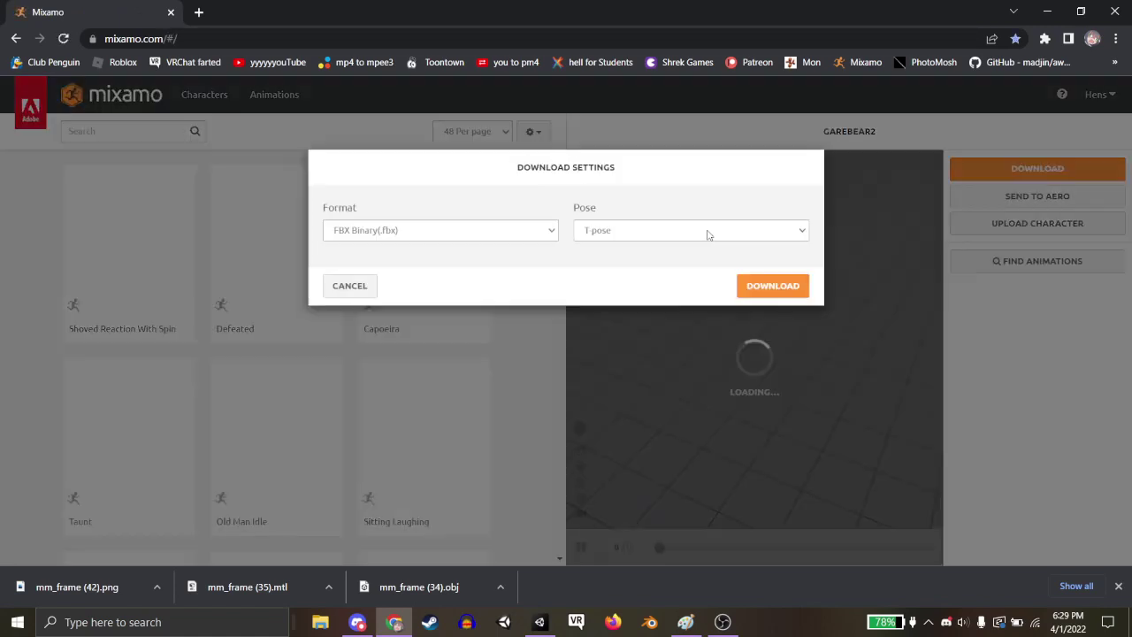
click(636, 232)
click(639, 255)
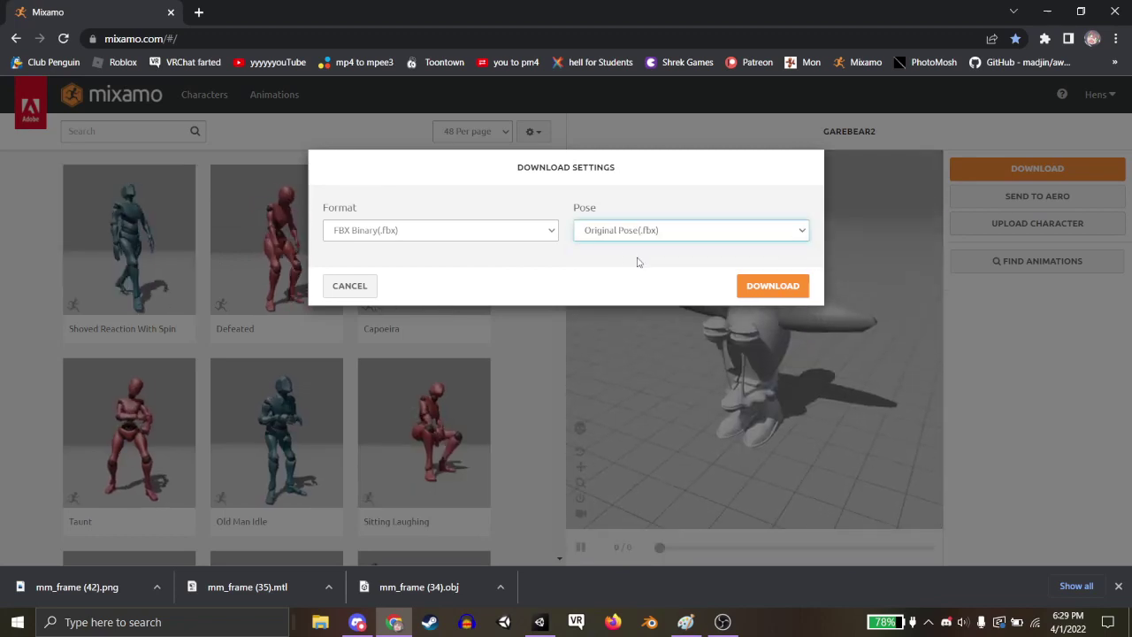
click(349, 285)
click(1010, 219)
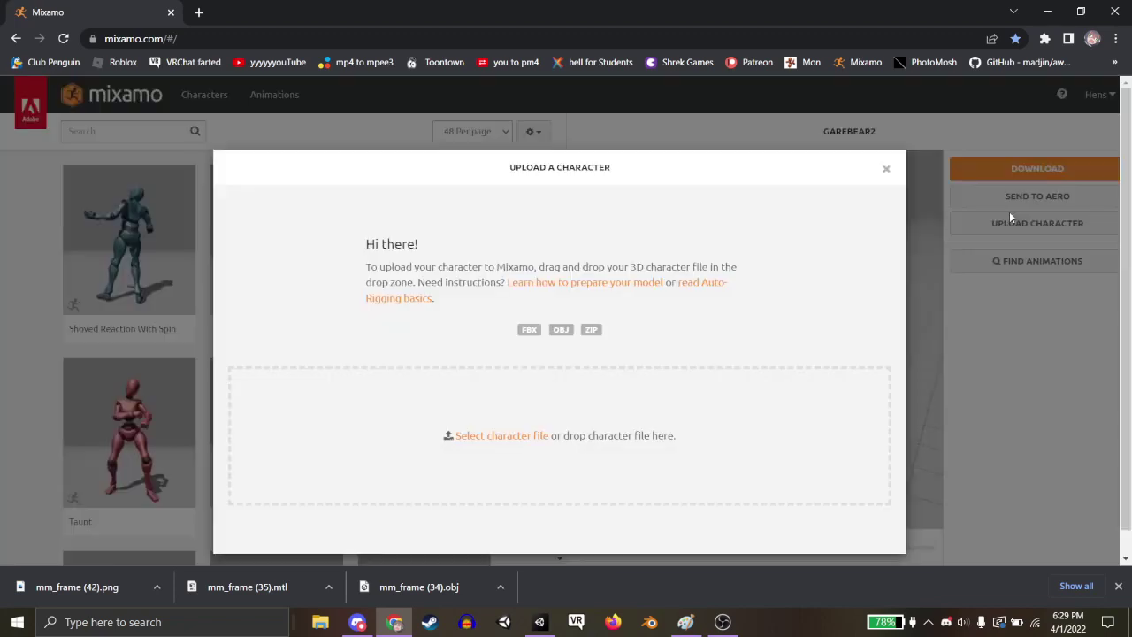
drag(416, 586, 512, 398)
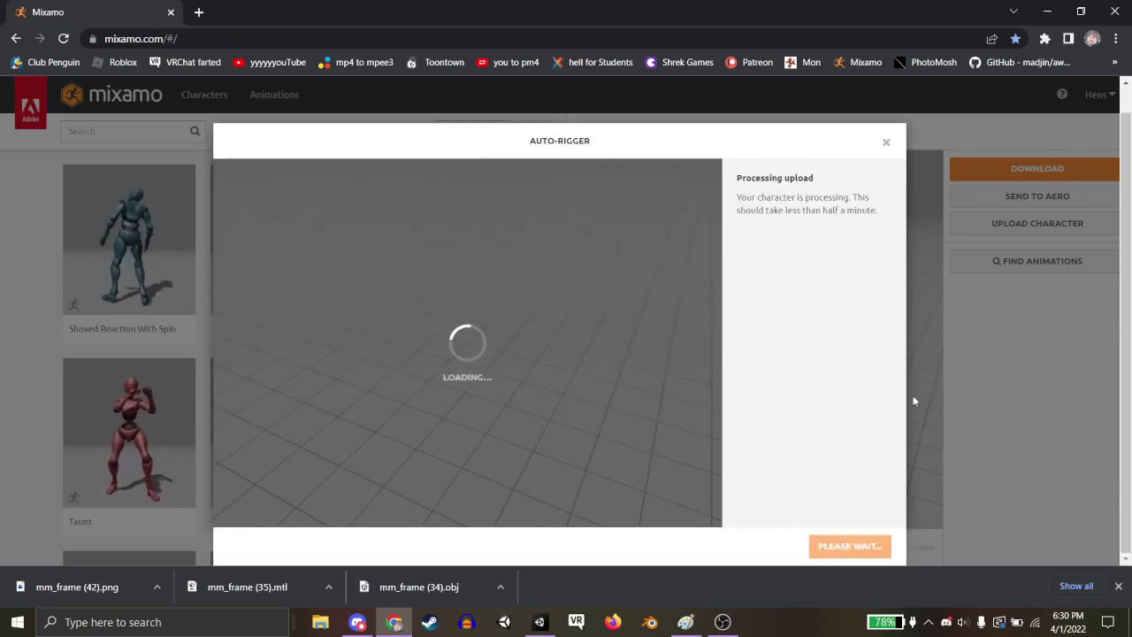
With symmetry off, place both wrist and both elbow markers on the creature's arms.
click(862, 546)
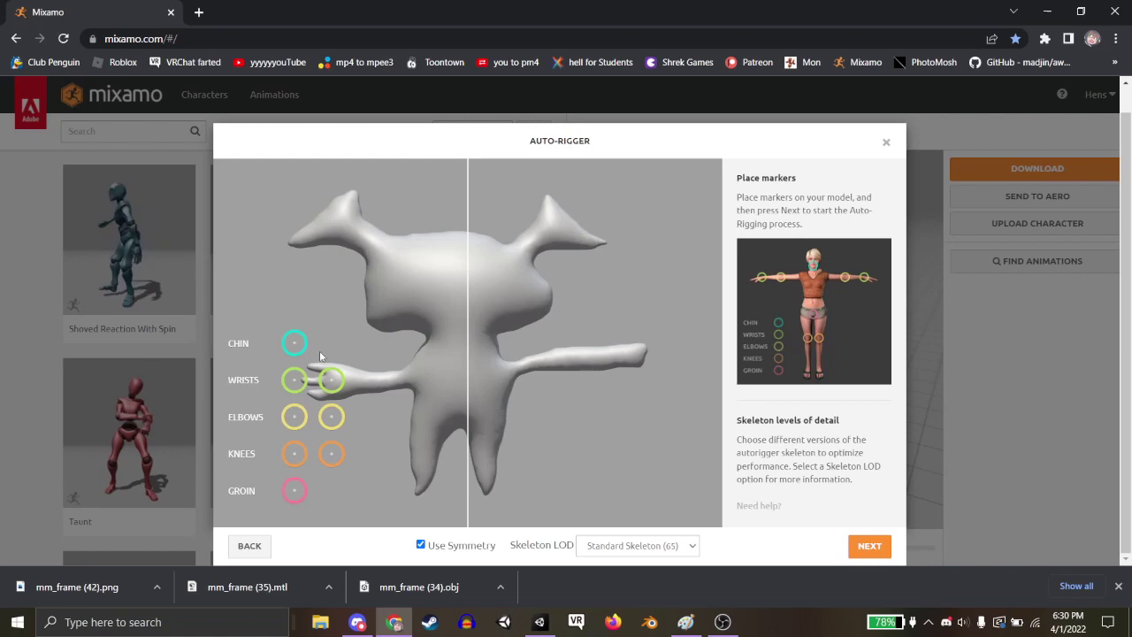
drag(329, 389, 343, 390)
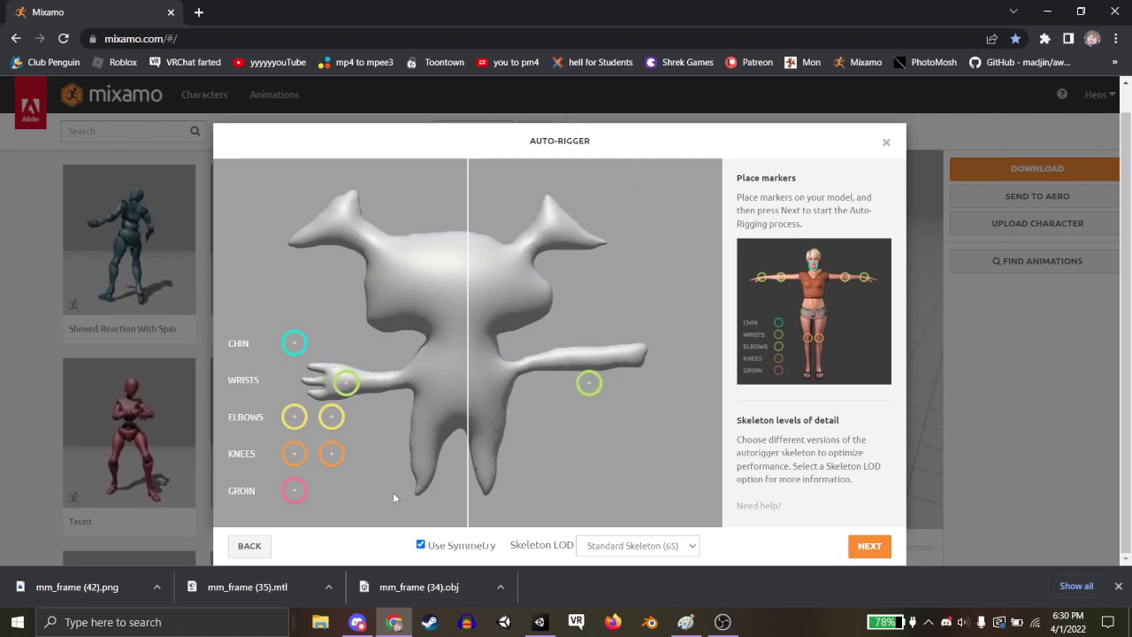
click(421, 544)
drag(589, 382, 619, 357)
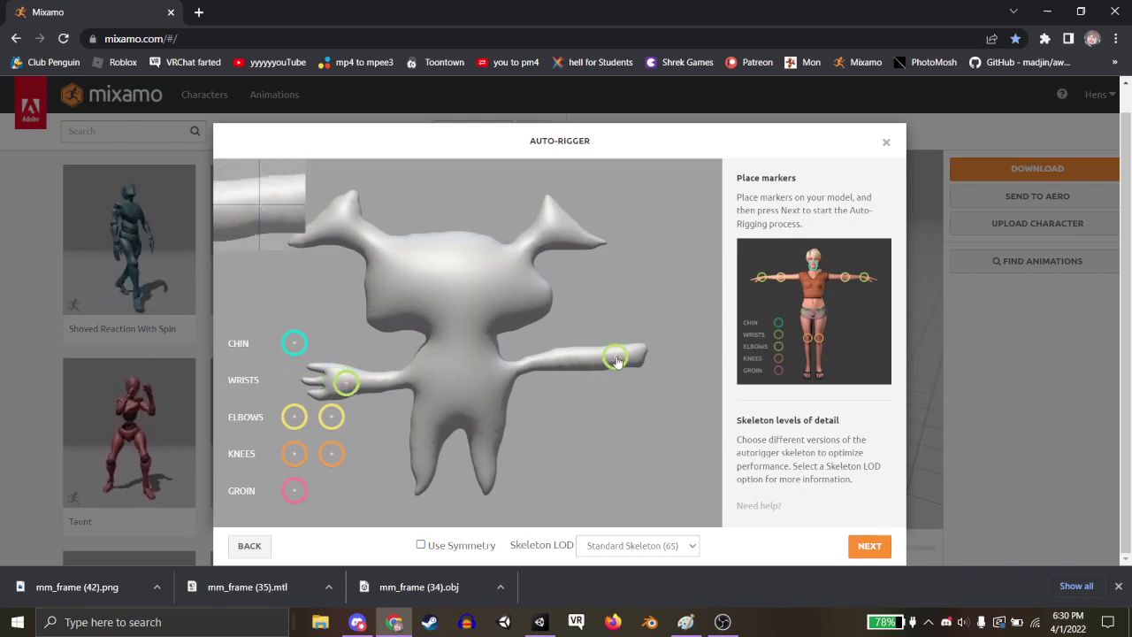
mouse_move(331, 416)
mouse_down()
mouse_move(421, 463)
mouse_move(378, 383)
mouse_up()
mouse_move(295, 417)
mouse_down()
mouse_move(350, 417)
mouse_move(568, 361)
mouse_up()
Place the chin marker, both knee markers, and the groin marker between the legs.
drag(292, 345, 460, 321)
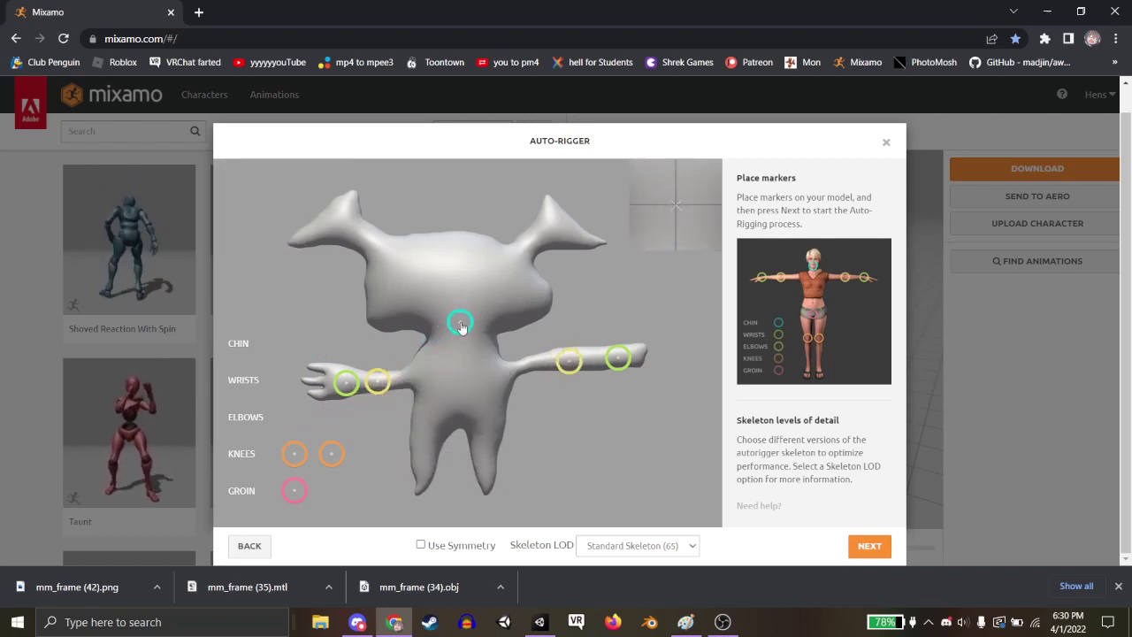
mouse_move(332, 453)
mouse_down()
mouse_move(424, 442)
mouse_move(416, 449)
mouse_up()
drag(294, 454, 492, 455)
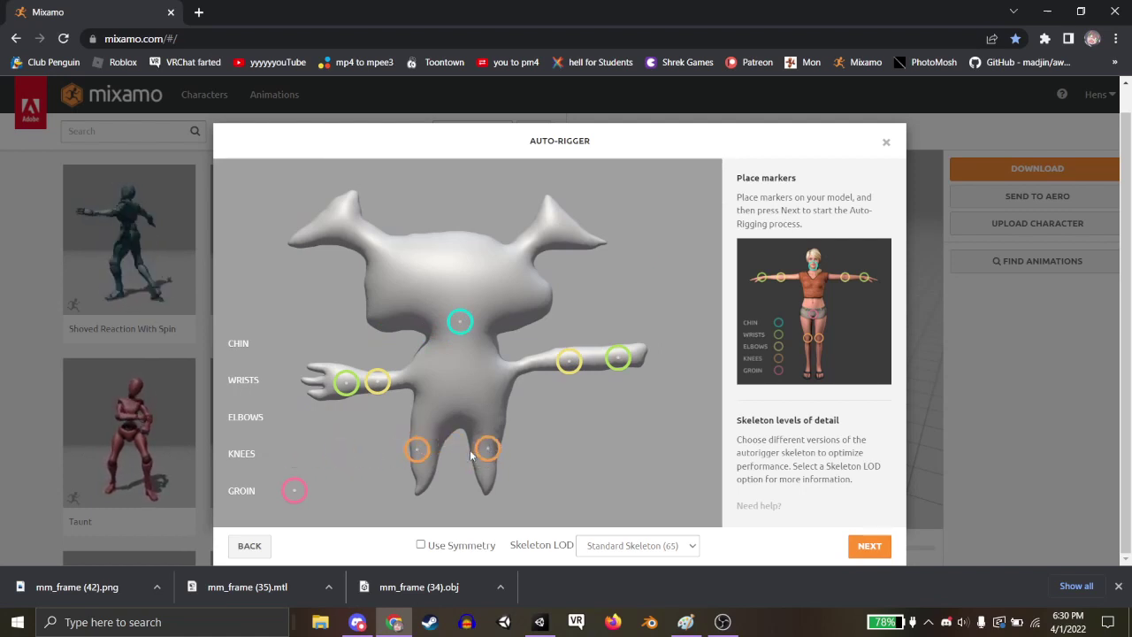
drag(420, 456, 426, 453)
drag(299, 500, 457, 416)
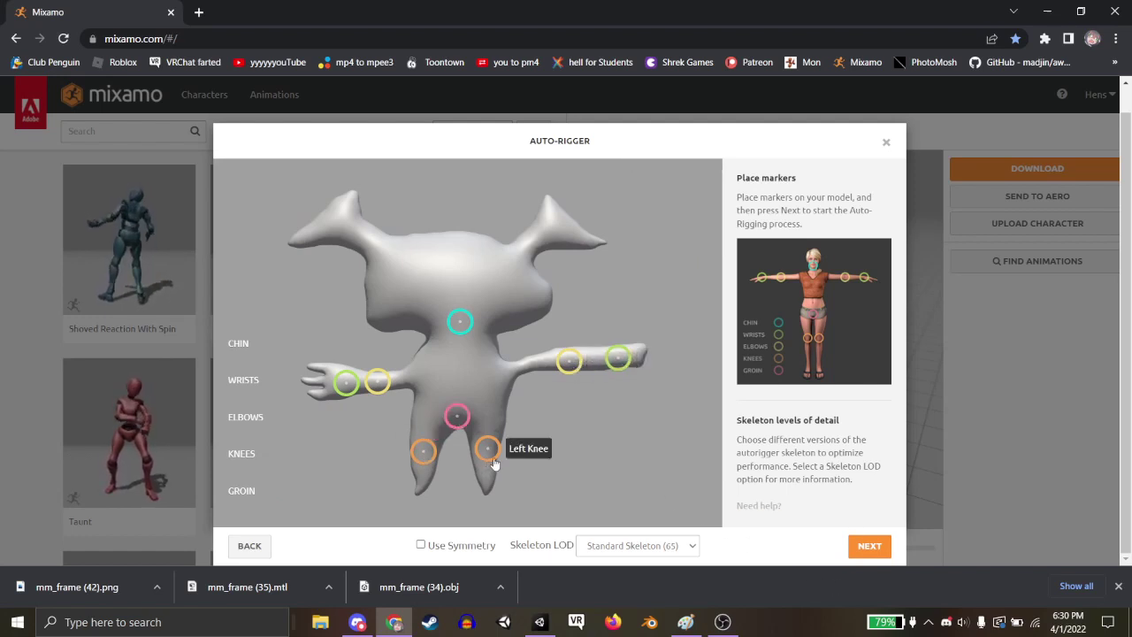
Run Mixamo's Auto-Rigger on the placed markers and orbit the preview to inspect the rigged creature.
click(879, 549)
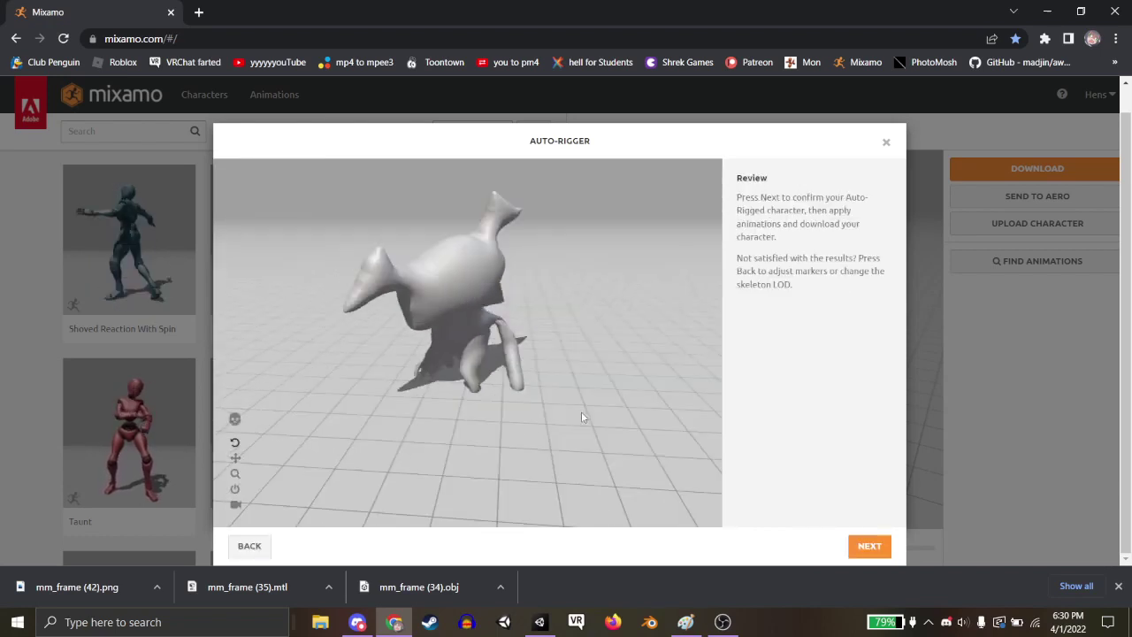
scroll(602, 399, up, 3)
drag(608, 402, 618, 409)
drag(478, 366, 603, 363)
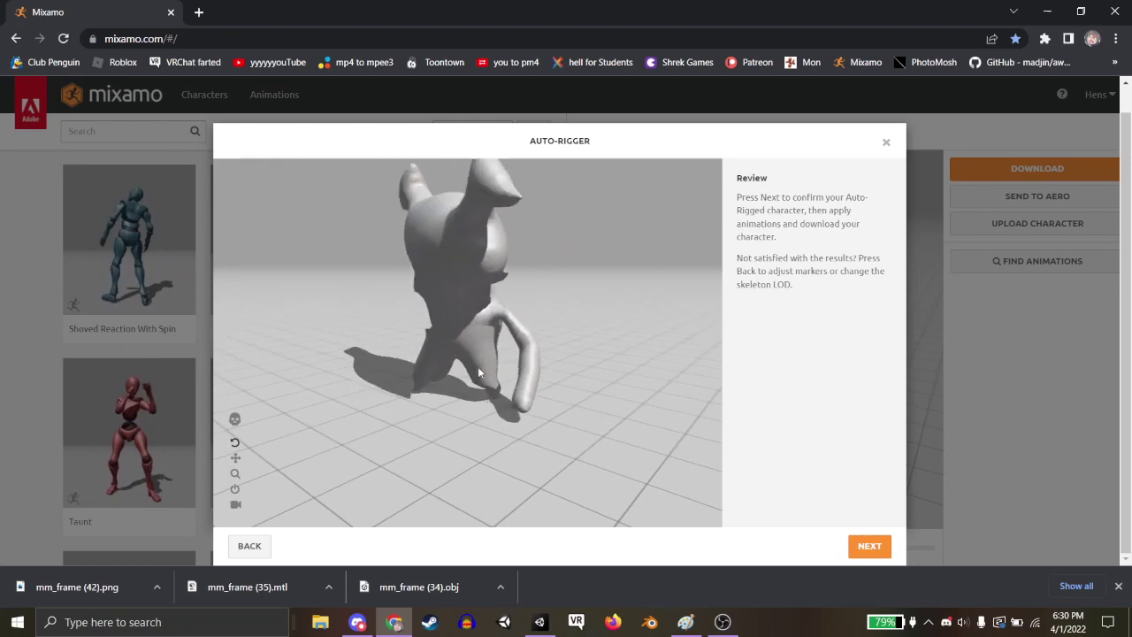
scroll(603, 363, up, 3)
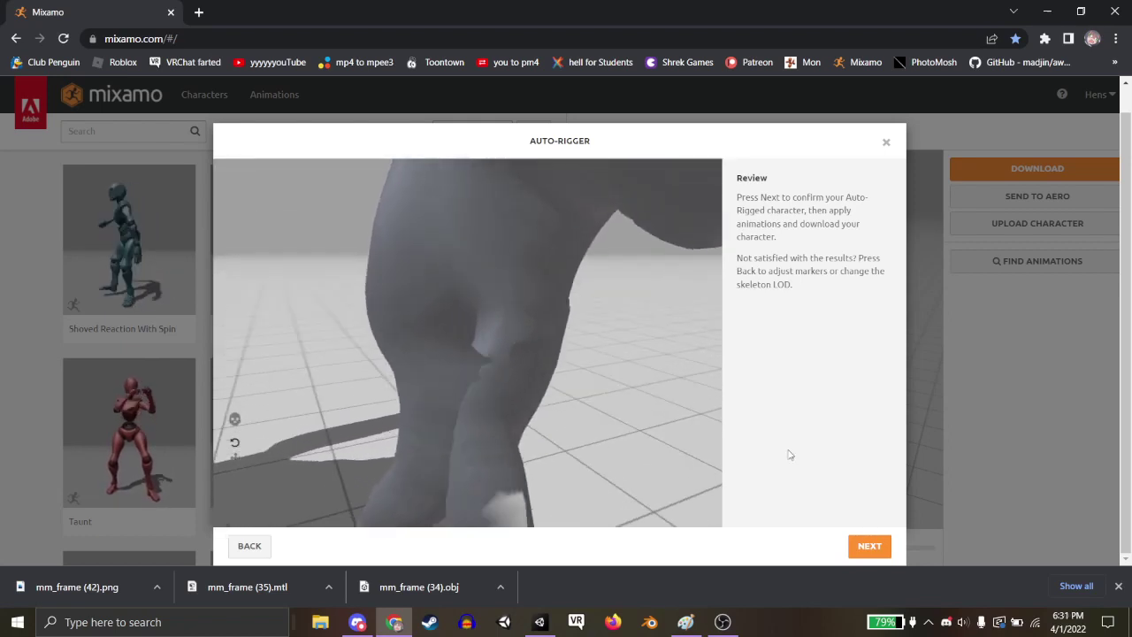
Confirm the rigged creature, download it as FBX Binary in Original Pose, then switch to Unity.
click(869, 546)
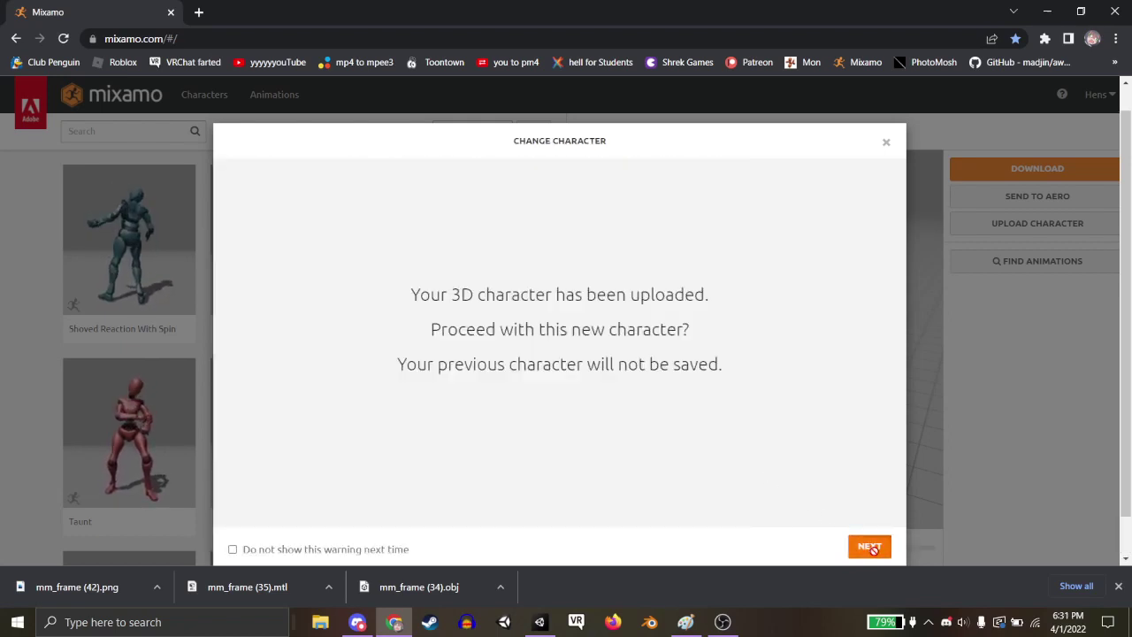
click(869, 547)
click(959, 168)
click(698, 230)
click(601, 257)
click(640, 231)
click(631, 262)
click(434, 232)
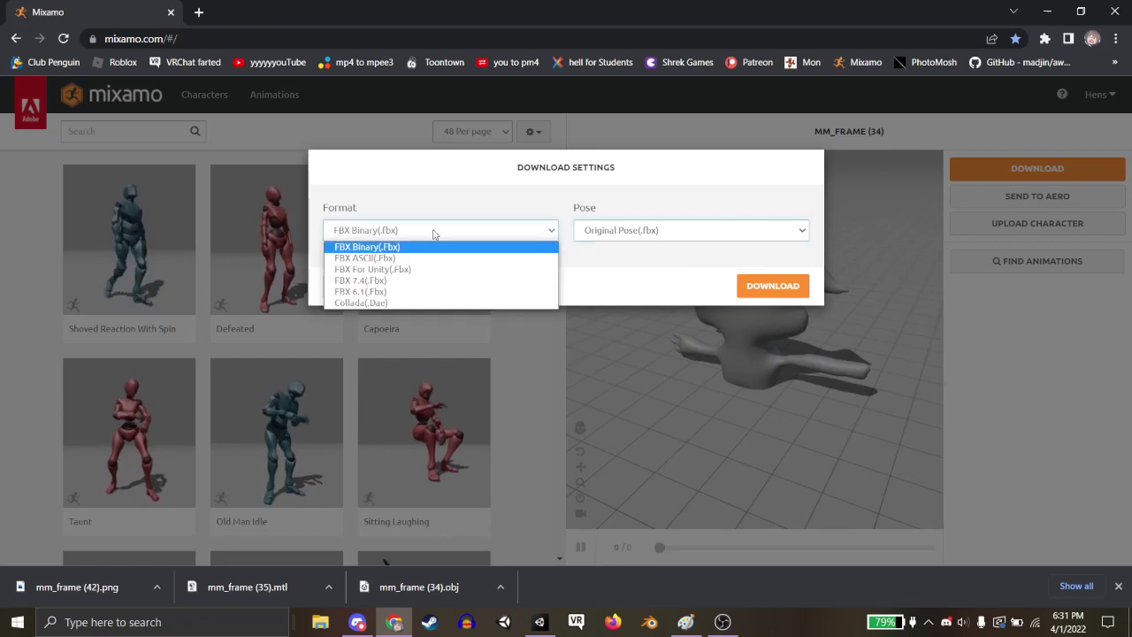
click(361, 303)
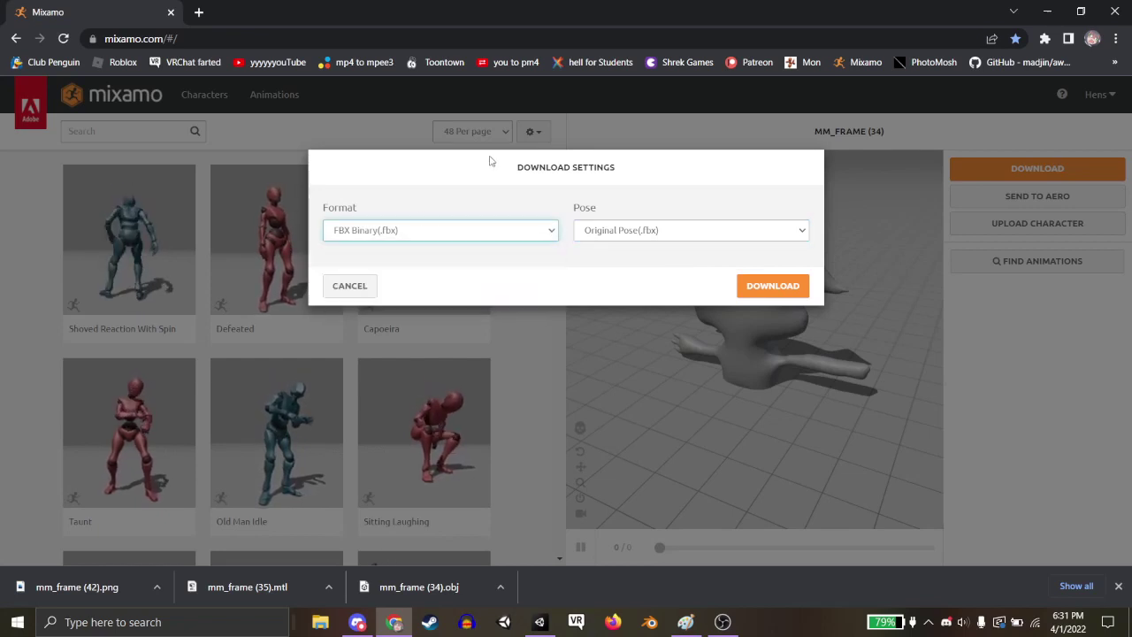
click(757, 288)
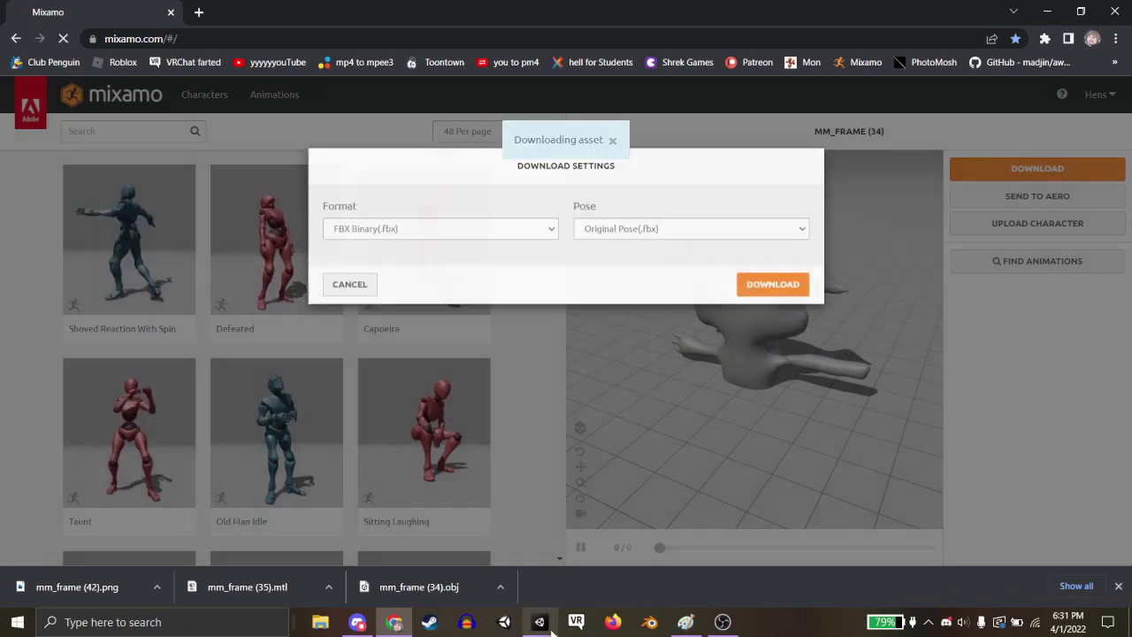
mouse_move(555, 631)
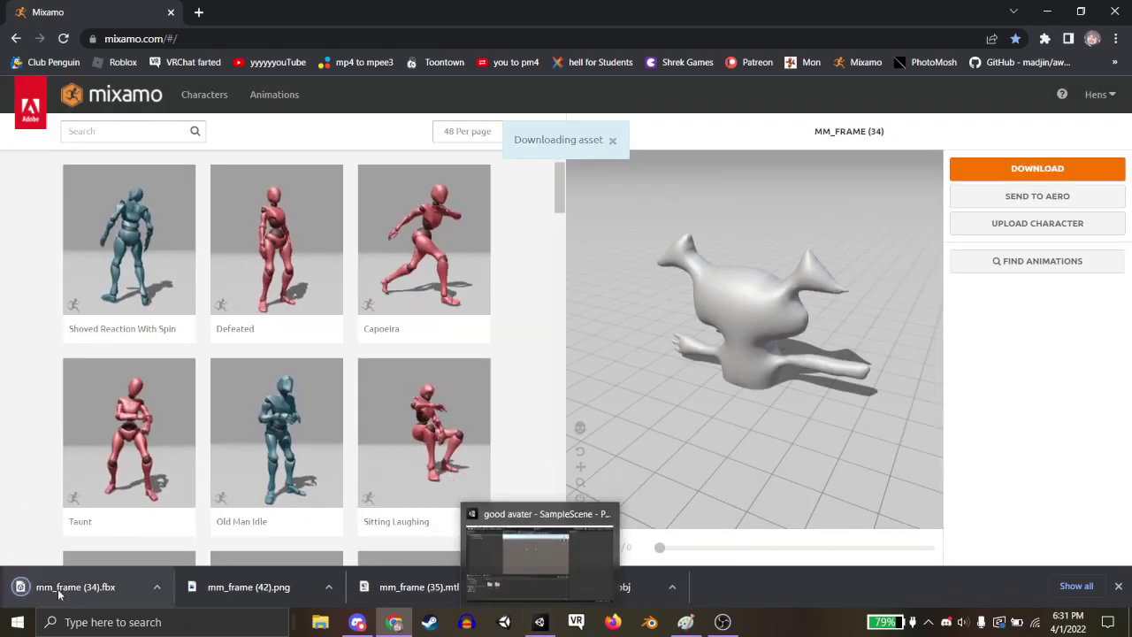
click(539, 622)
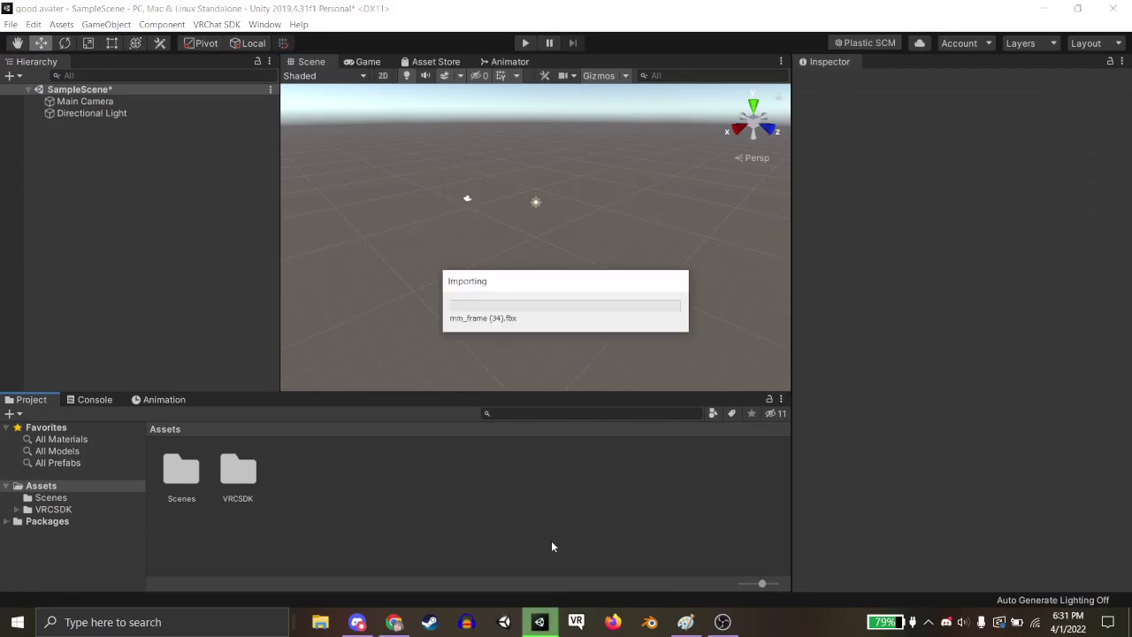
Return to Unity and create a new material named yessss in the Assets folder.
click(362, 624)
click(363, 623)
click(391, 623)
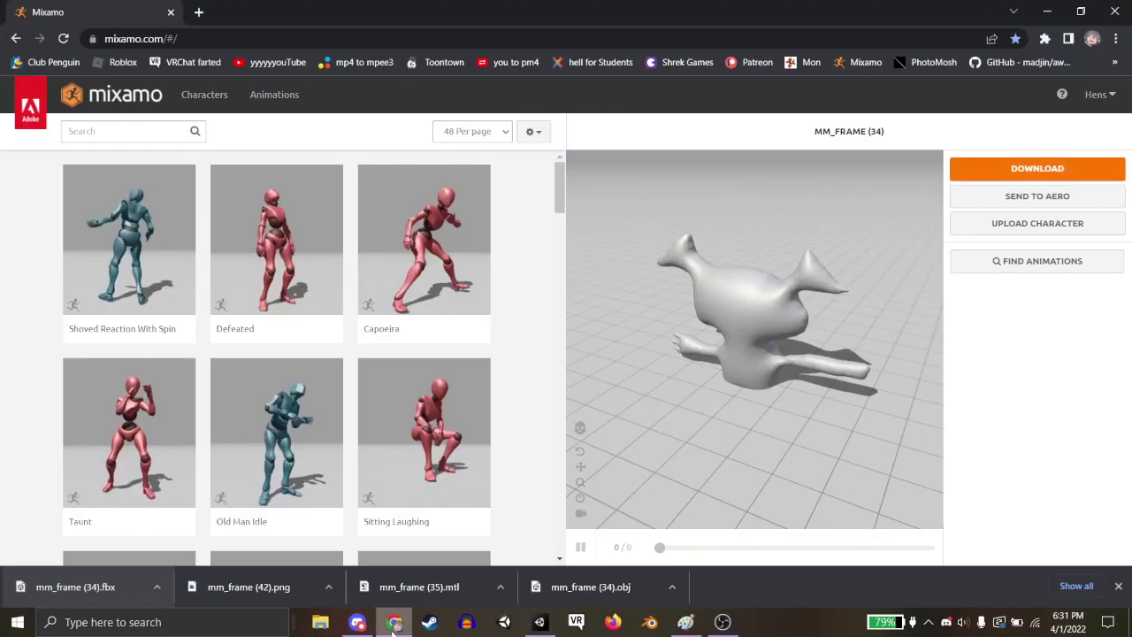
click(541, 622)
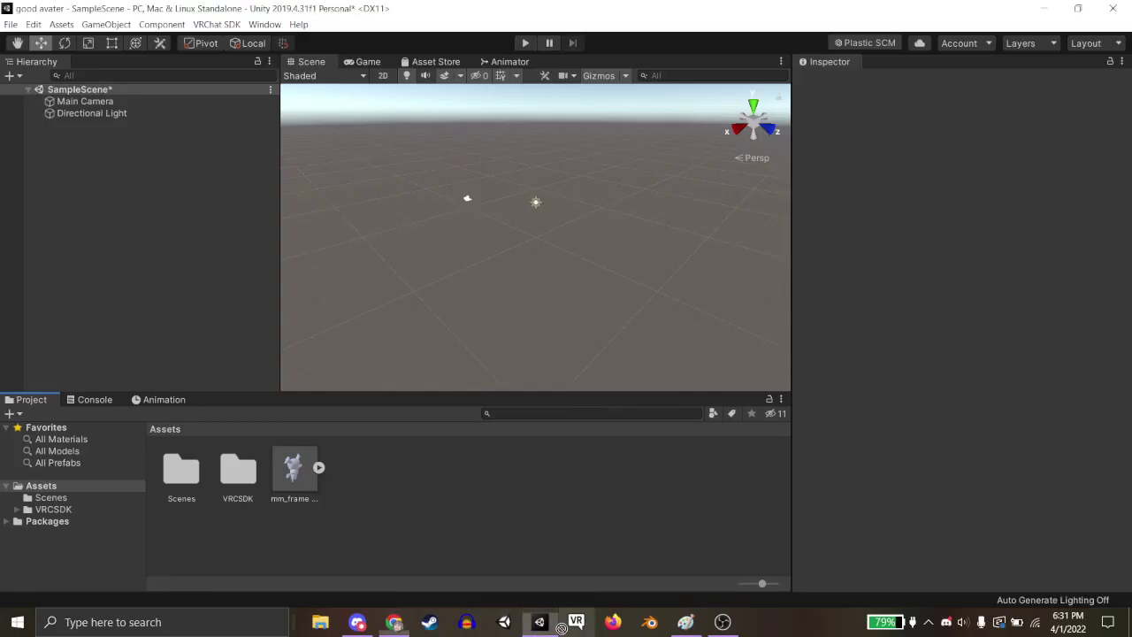
right_click(548, 529)
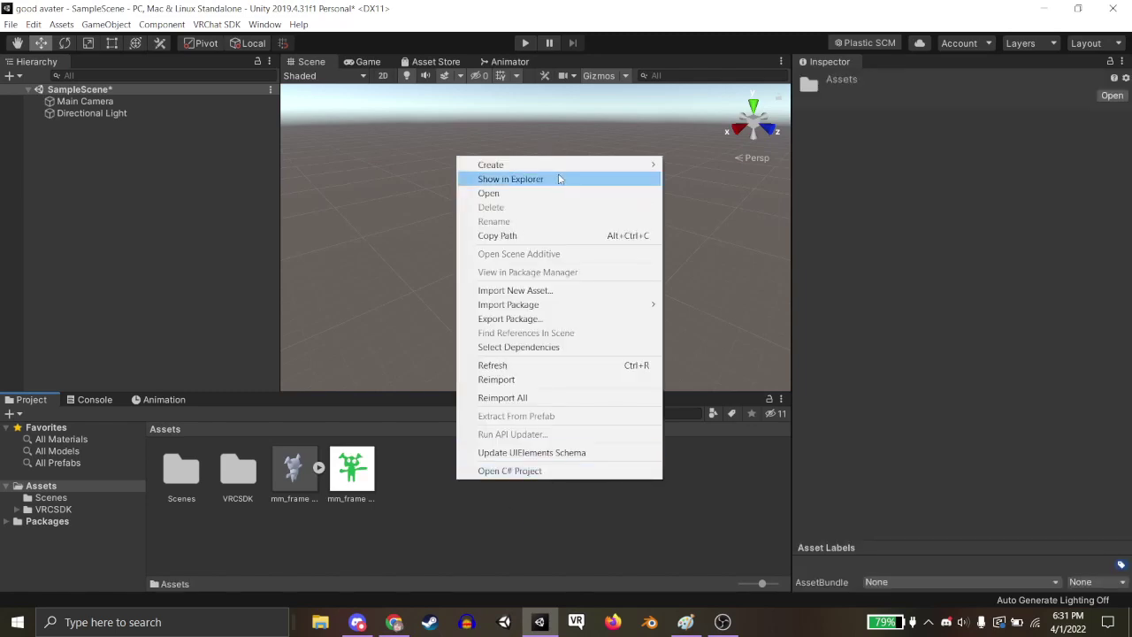
mouse_move(566, 166)
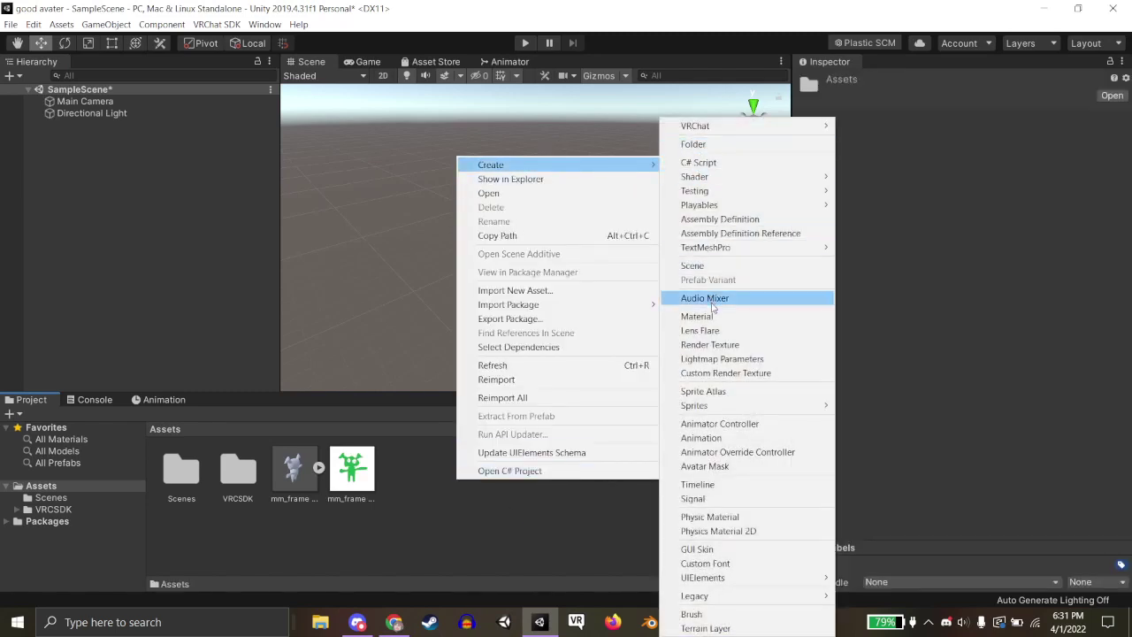
click(713, 315)
text(yessss)
key(Return)
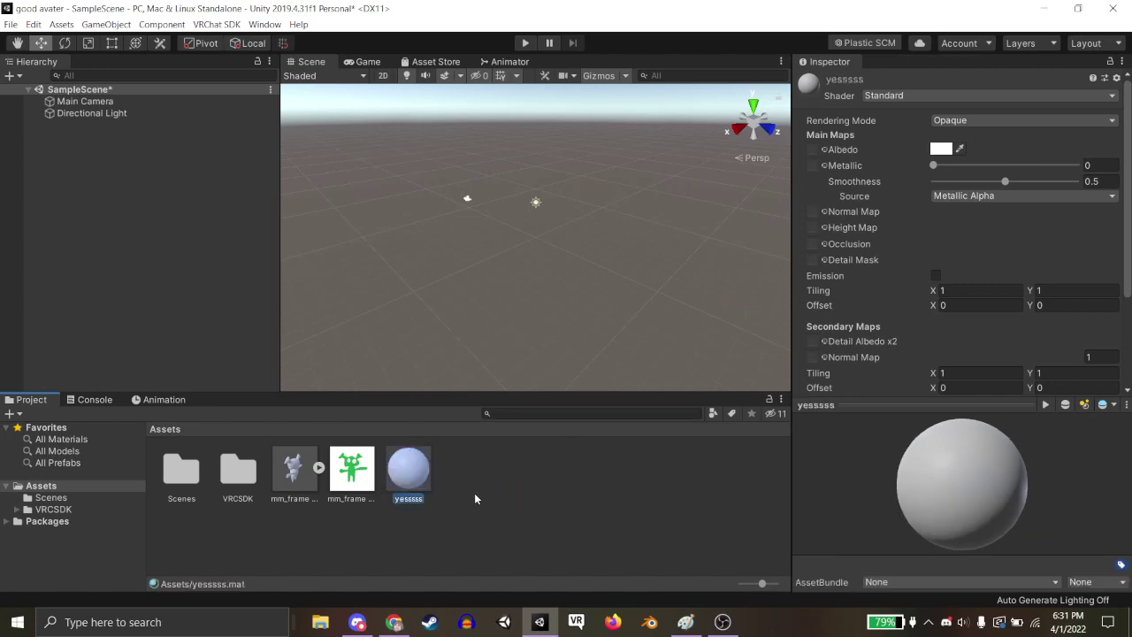
Use the green mm_frame texture as the yessss albedo and emission map, with a grey emission colour.
drag(342, 477, 848, 245)
drag(782, 142, 811, 150)
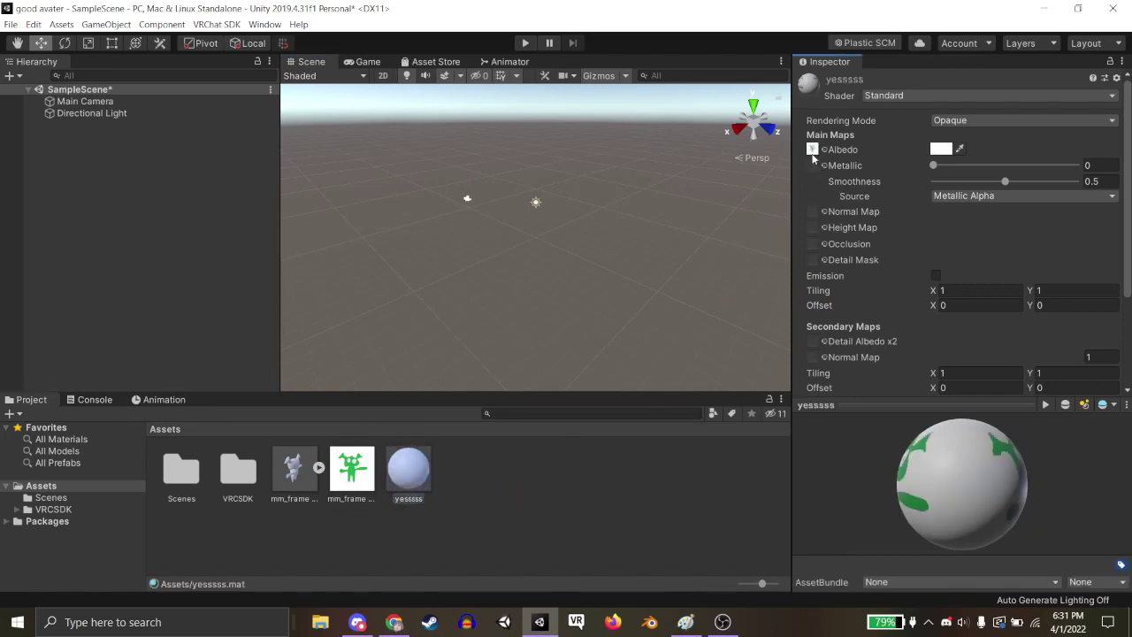
click(936, 276)
drag(329, 482, 740, 334)
drag(812, 292, 813, 292)
click(938, 291)
drag(106, 149, 88, 145)
click(211, 13)
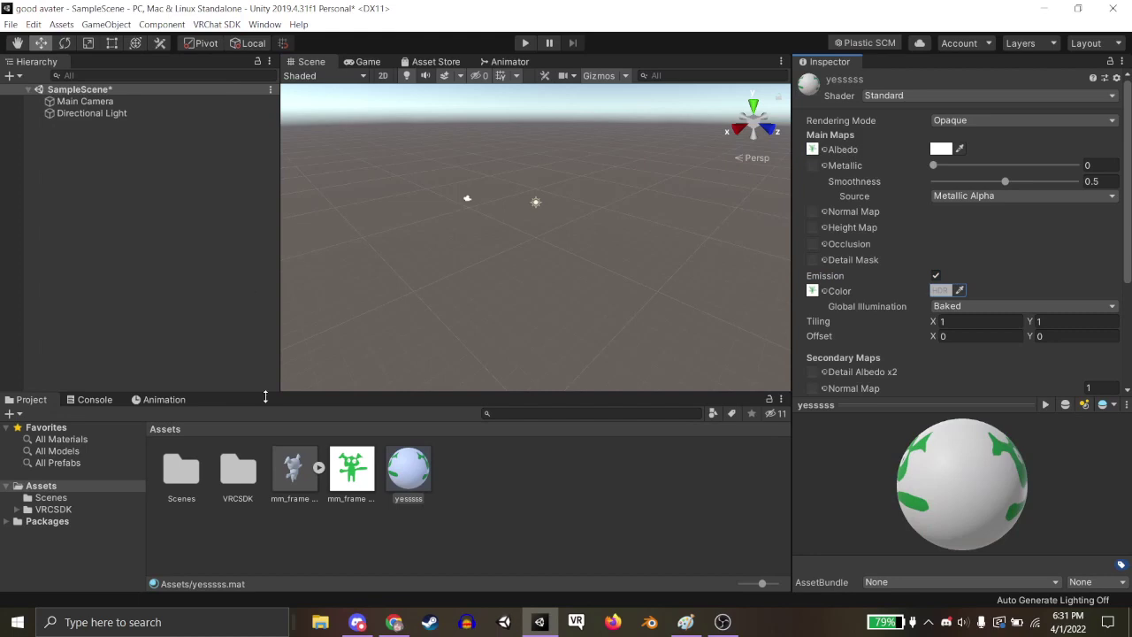
Place the mm_frame (34) creature in the scene and scale it to about 24.
drag(468, 237, 467, 239)
right_drag(543, 288, 403, 265)
key(w)
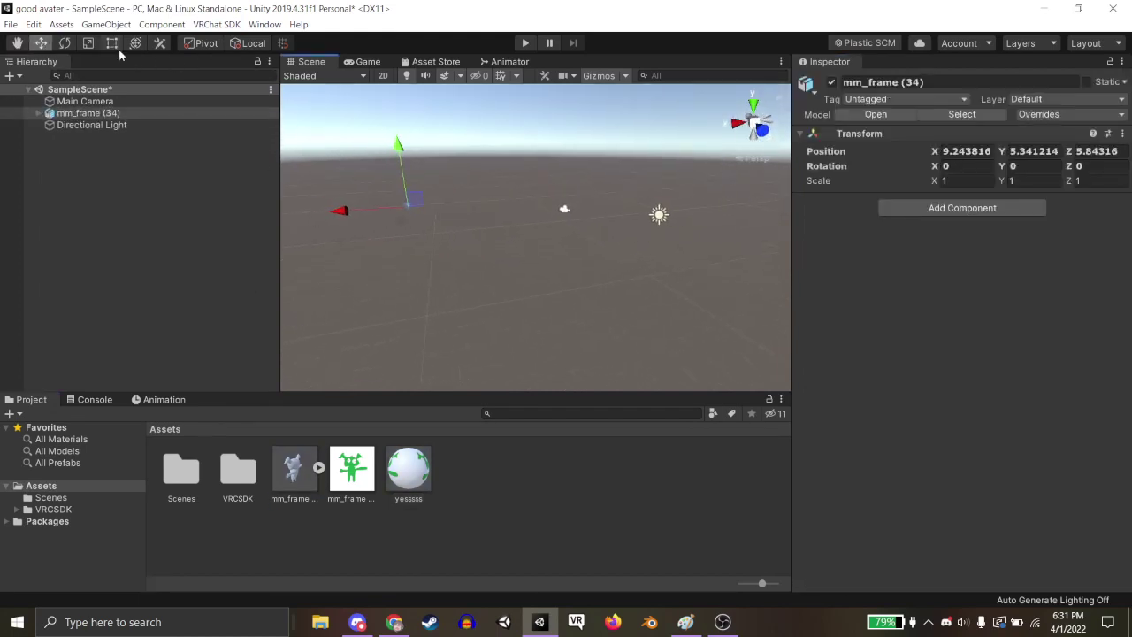
key(r)
drag(407, 207, 680, 336)
right_drag(646, 308, 606, 269)
drag(481, 226, 441, 246)
Create a Cube and make it a child of mm_frame (34).
right_click(174, 190)
mouse_move(216, 344)
click(331, 349)
right_drag(491, 266, 476, 272)
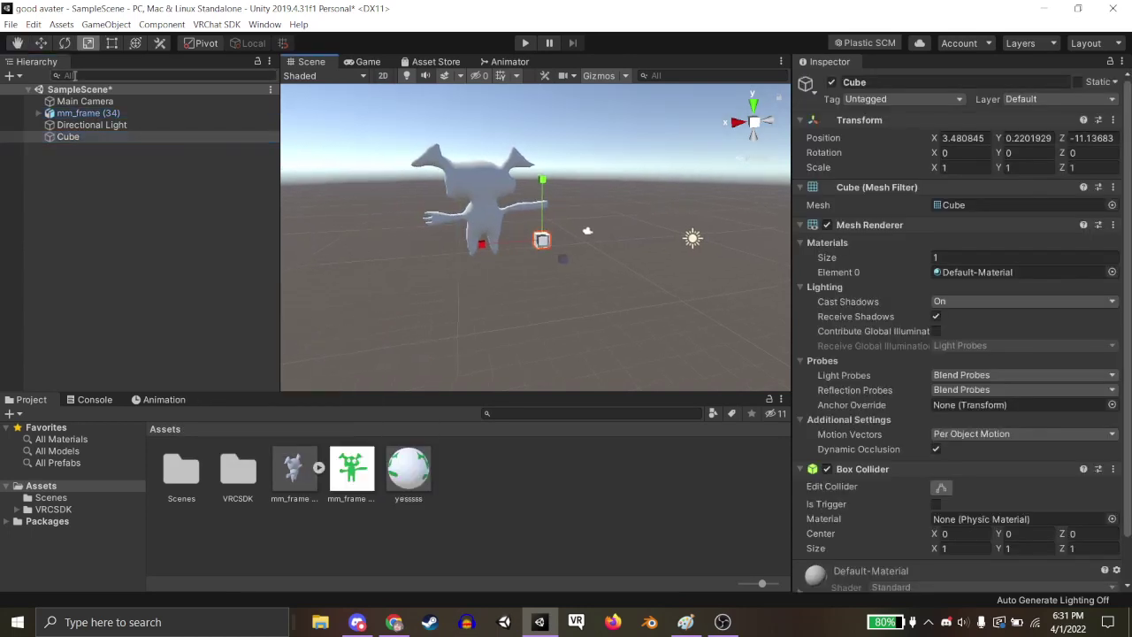
click(41, 43)
drag(70, 134, 88, 114)
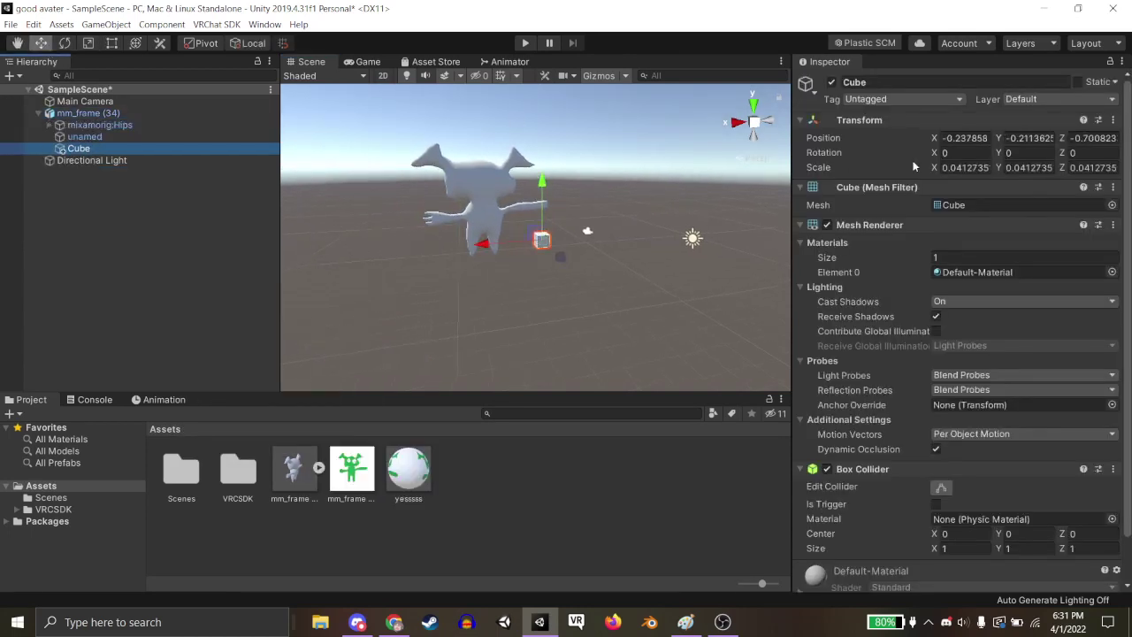
Zero the Cube's X, Y, Z position, slide it beside the avatar, and unparent it.
click(967, 142)
key(BackSpace)
click(1028, 137)
key(BackSpace)
click(1081, 140)
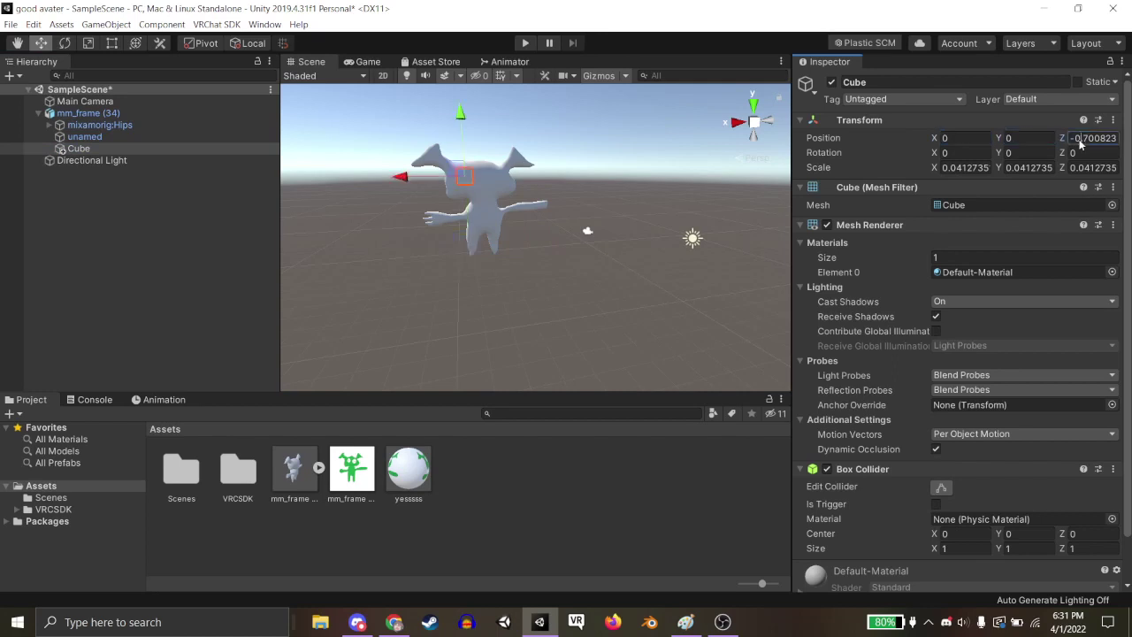
key(BackSpace)
drag(437, 230, 519, 227)
drag(92, 149, 107, 107)
Scale the creature up to about 51.4 and raise it slightly.
right_drag(705, 287, 698, 260)
key(a)
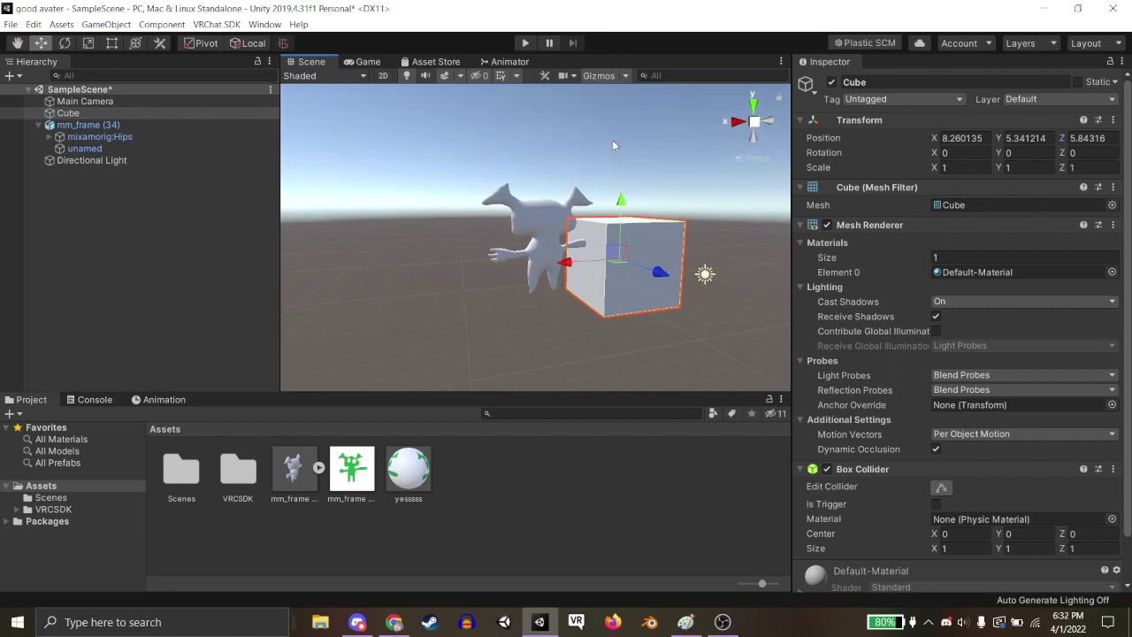
click(545, 204)
click(88, 43)
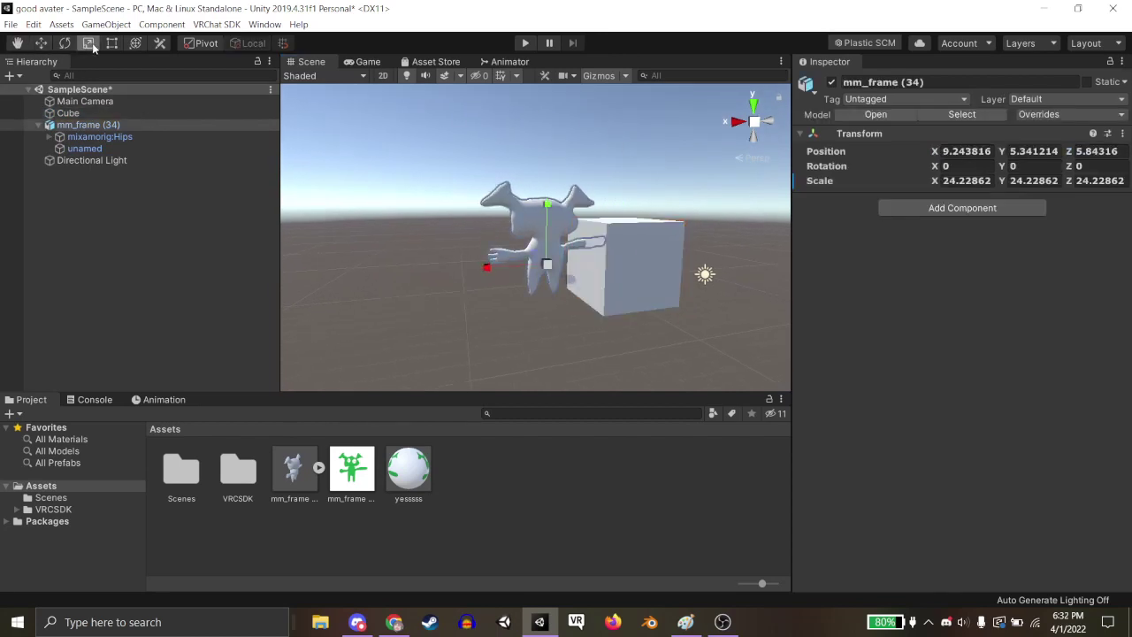
drag(550, 269, 593, 267)
key(q)
right_drag(593, 268, 564, 238)
drag(565, 239, 606, 228)
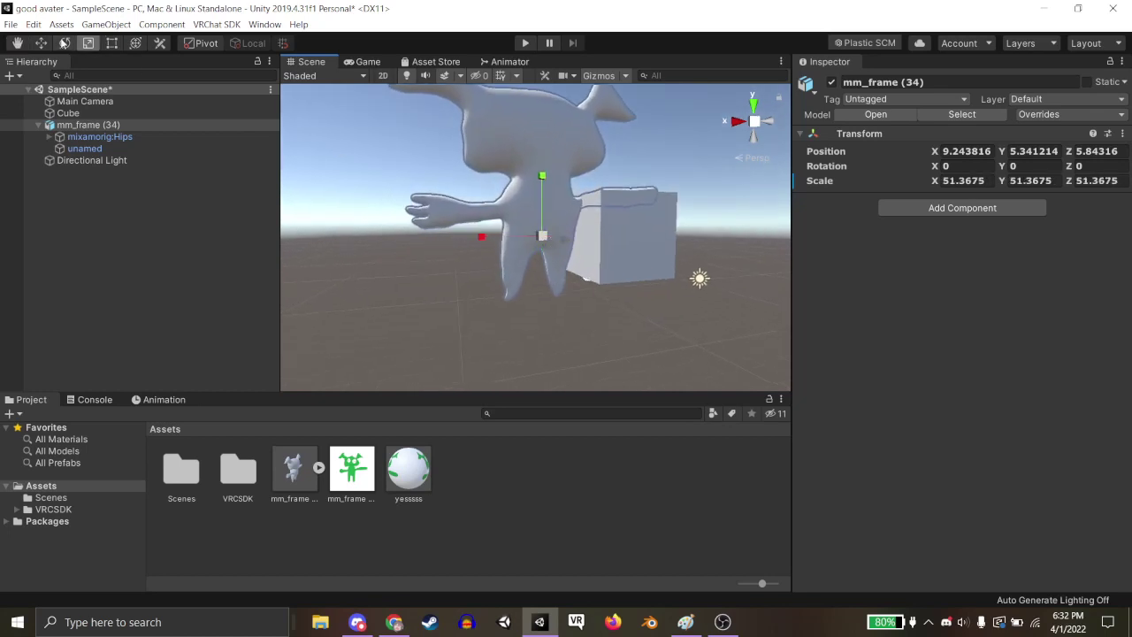
click(44, 42)
drag(541, 180, 542, 156)
key(e)
right_drag(541, 155, 541, 159)
Add a VRC Avatar Descriptor to mm_frame (34) and inspect the avatar's head and body.
click(936, 212)
text(avat)
click(955, 258)
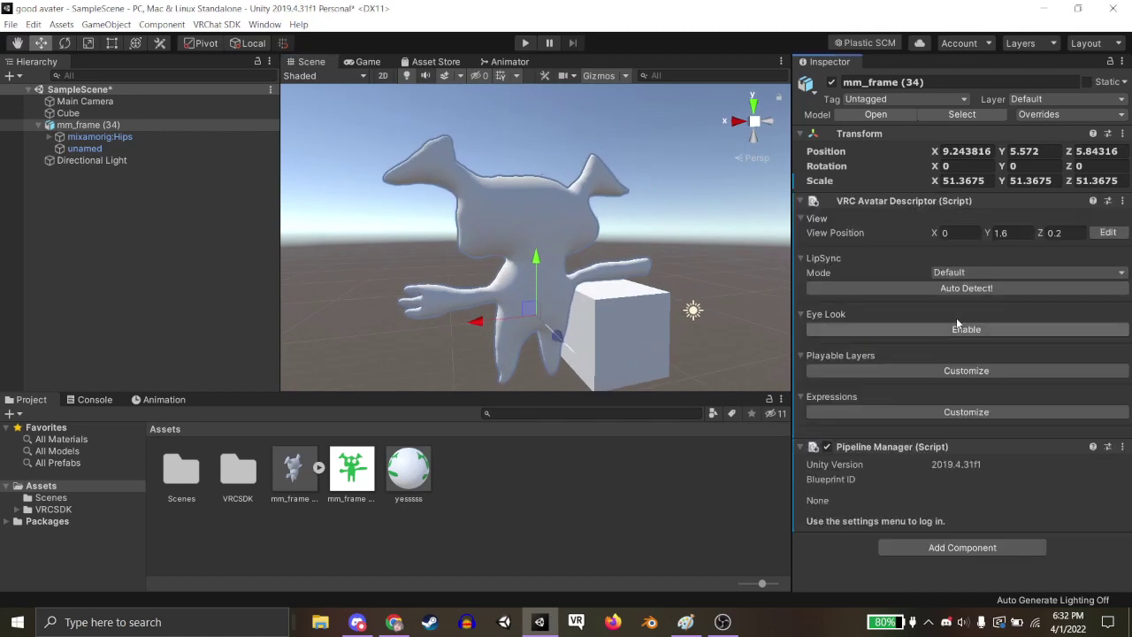
right_drag(610, 265, 605, 205)
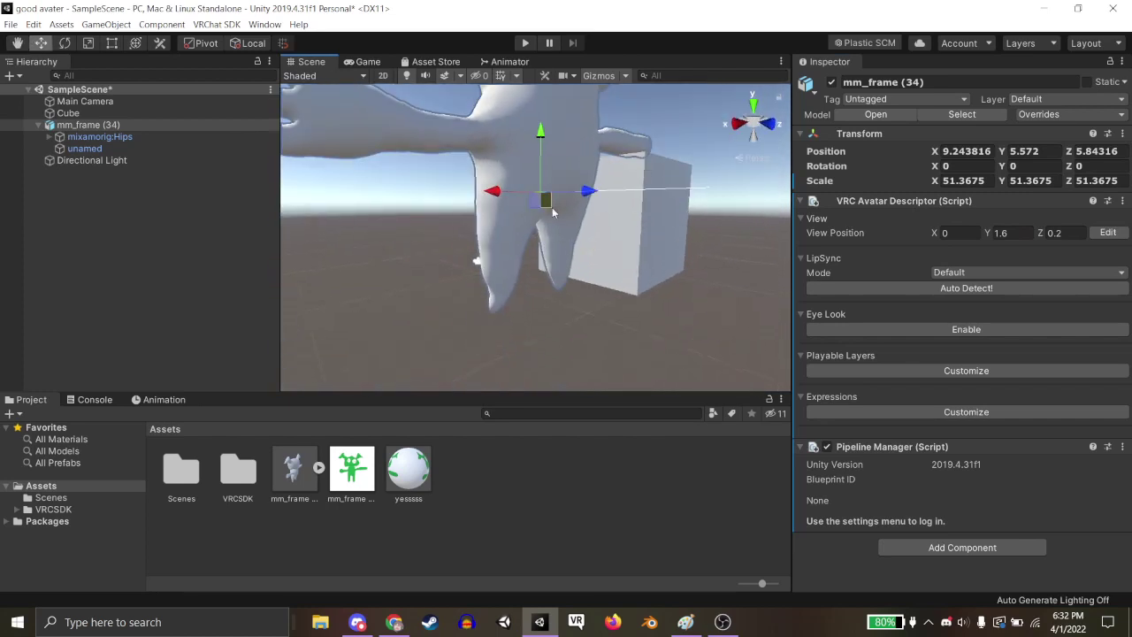
right_drag(523, 313, 538, 315)
right_drag(522, 212, 522, 233)
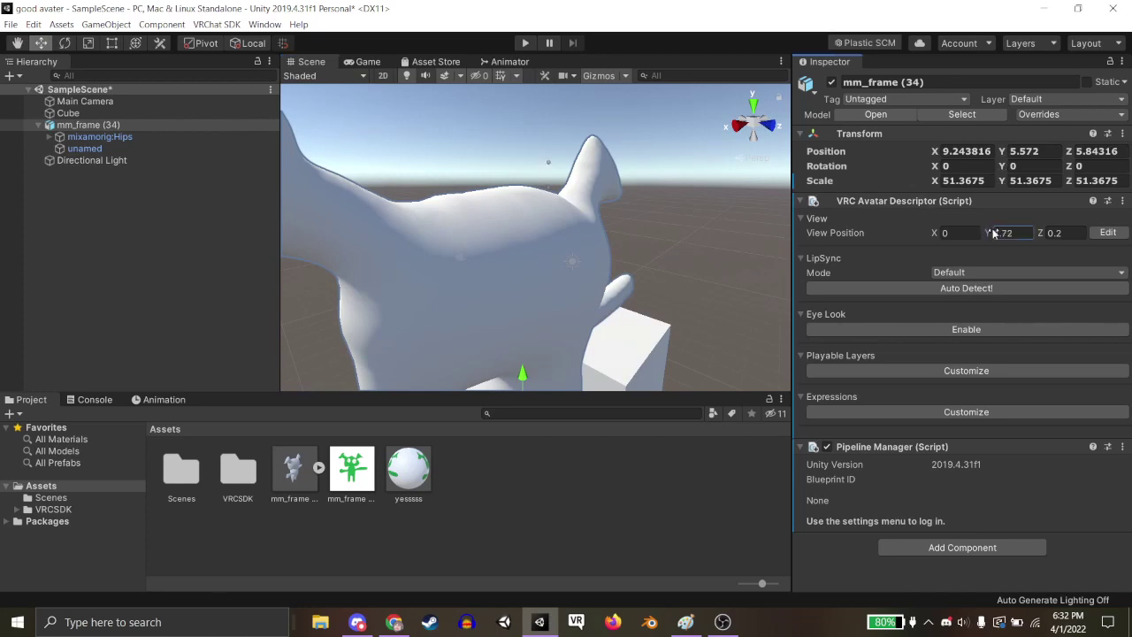
scroll(570, 292, down, 5)
middle_drag(569, 378, 565, 333)
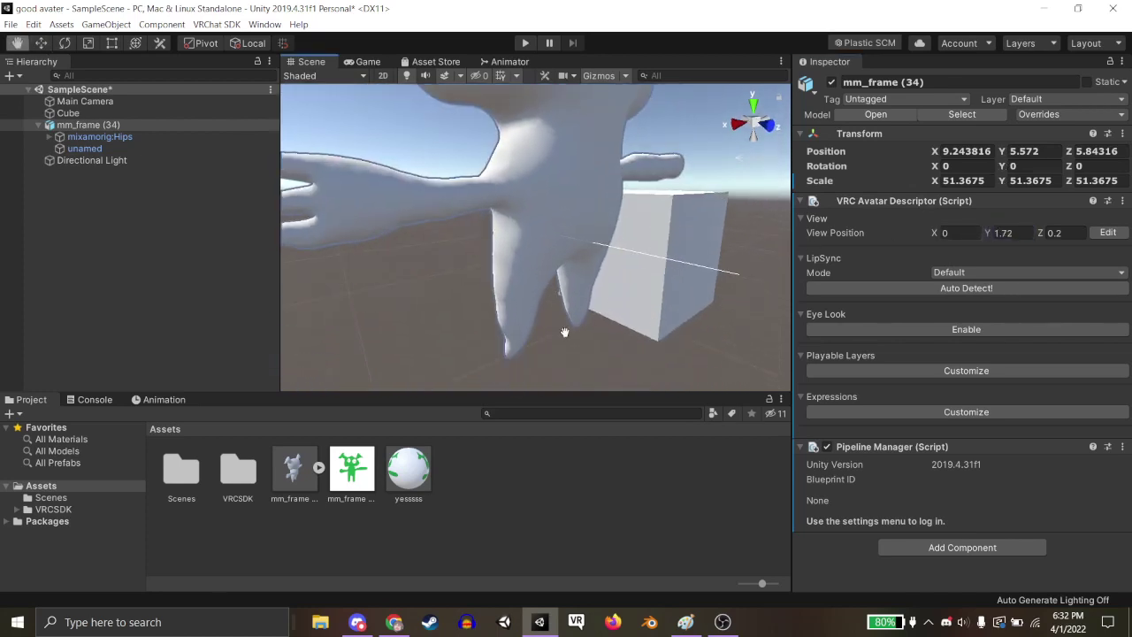
right_drag(556, 352, 566, 330)
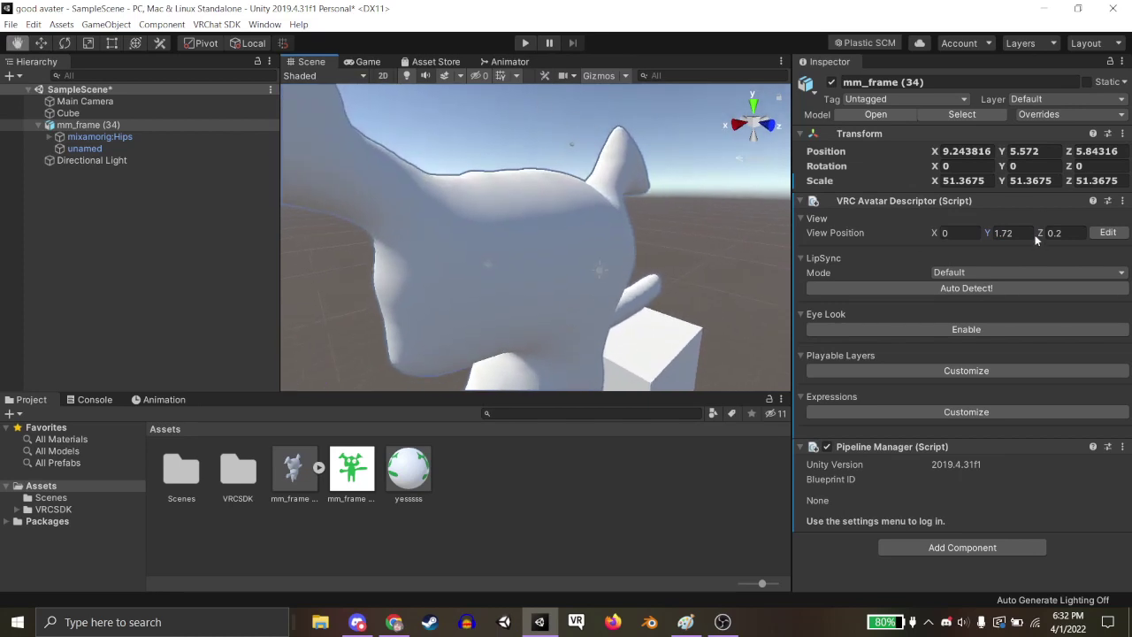
right_drag(530, 232, 559, 193)
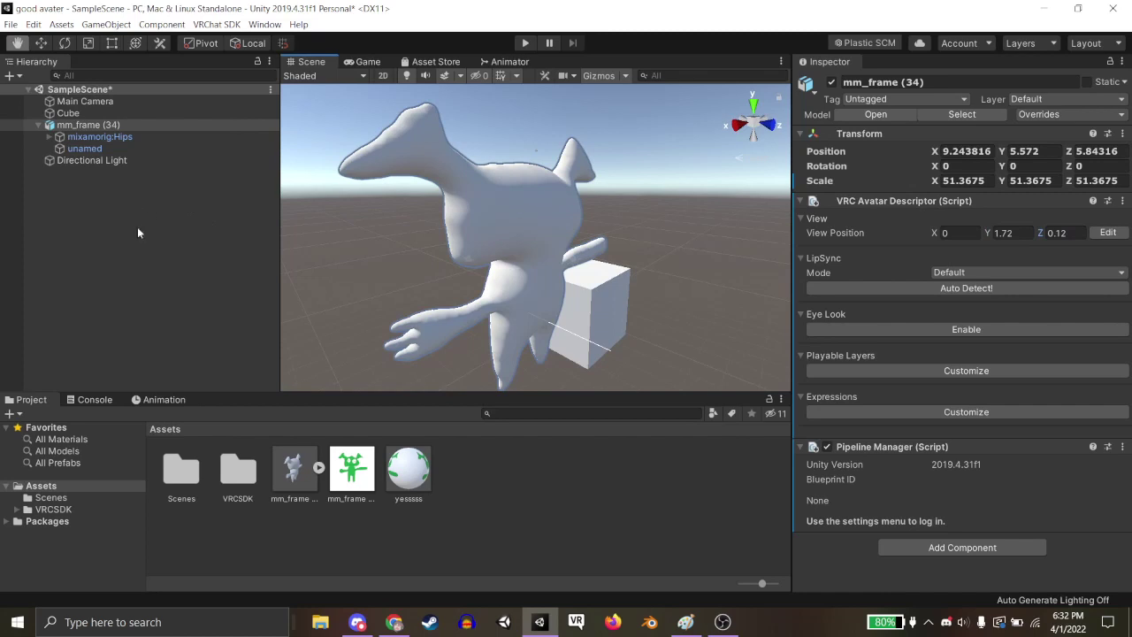
Set the mm_frame FBX rig's Animation Type to Humanoid and apply it.
click(293, 469)
click(1013, 120)
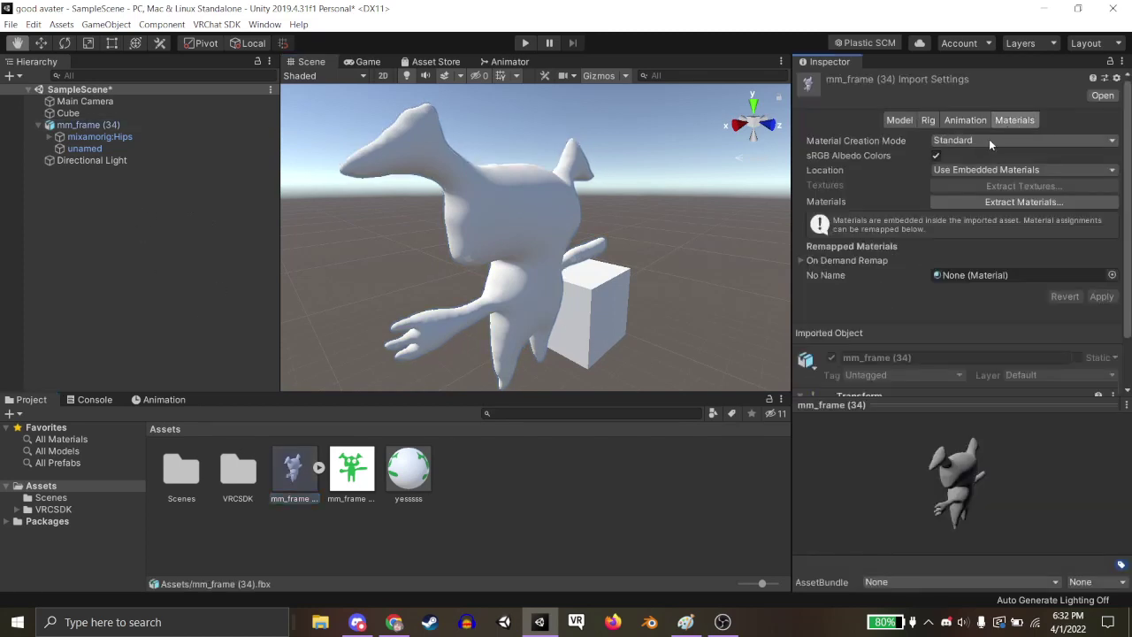
click(966, 122)
click(933, 120)
click(1024, 141)
click(972, 200)
click(1100, 249)
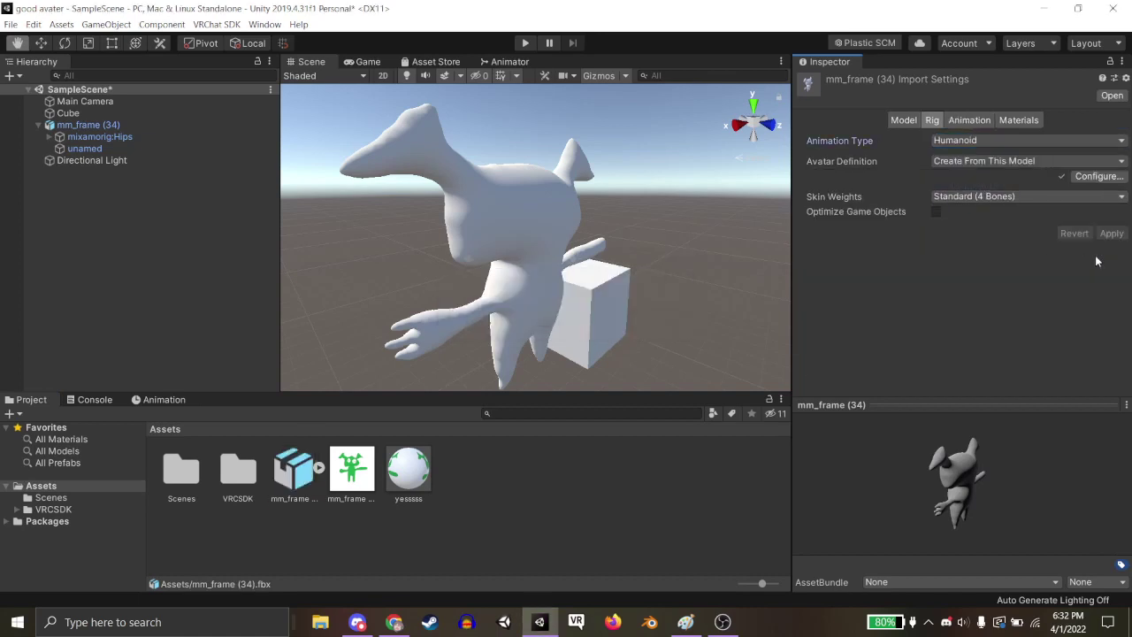
Review the Materials and Animation import tabs, then select mm_frame (34) in the Hierarchy.
click(1018, 121)
click(969, 120)
click(1018, 120)
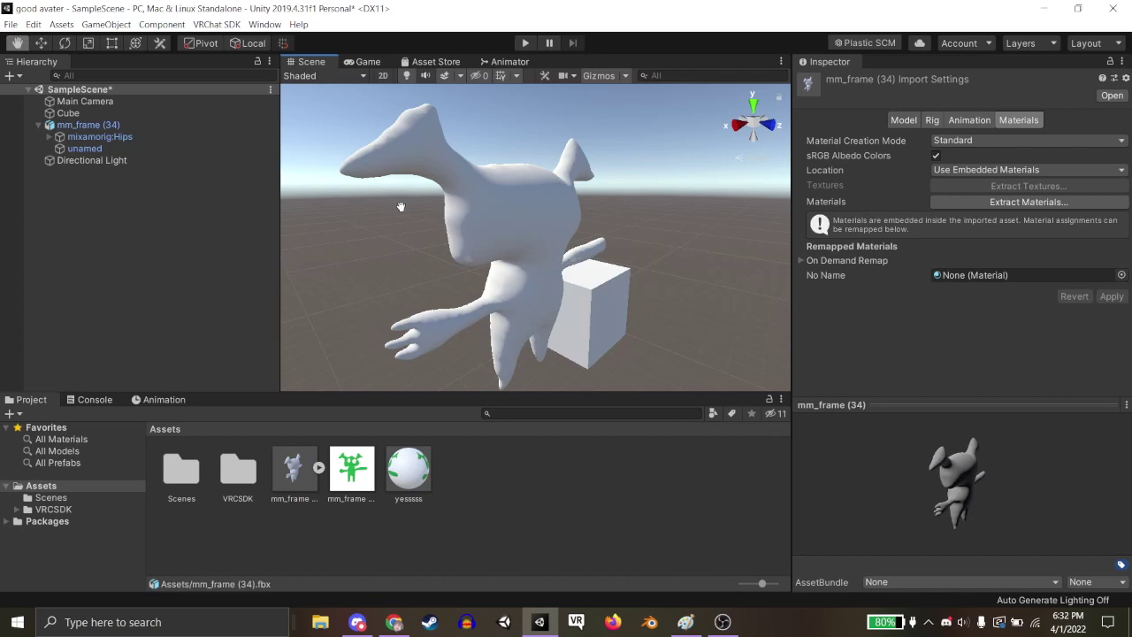
click(88, 124)
scroll(987, 210, down, 3)
scroll(962, 172, up, 3)
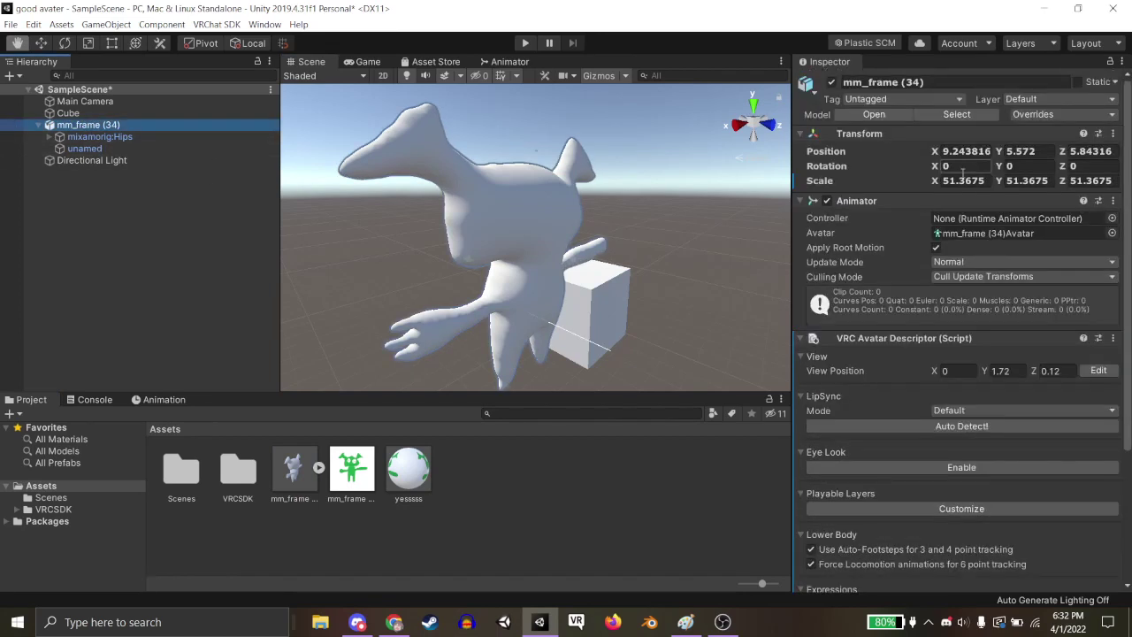
scroll(820, 241, down, 3)
Turn off Force Locomotion for 6-point tracking, sign in to the VRChat SDK, and open the Builder.
click(811, 431)
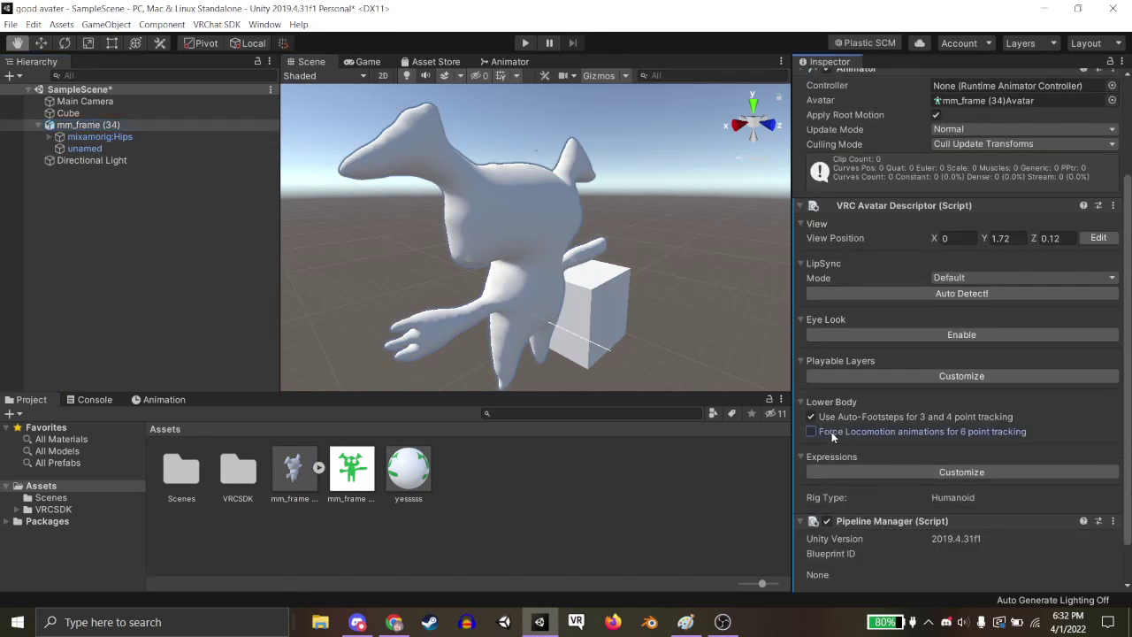
click(217, 24)
click(240, 35)
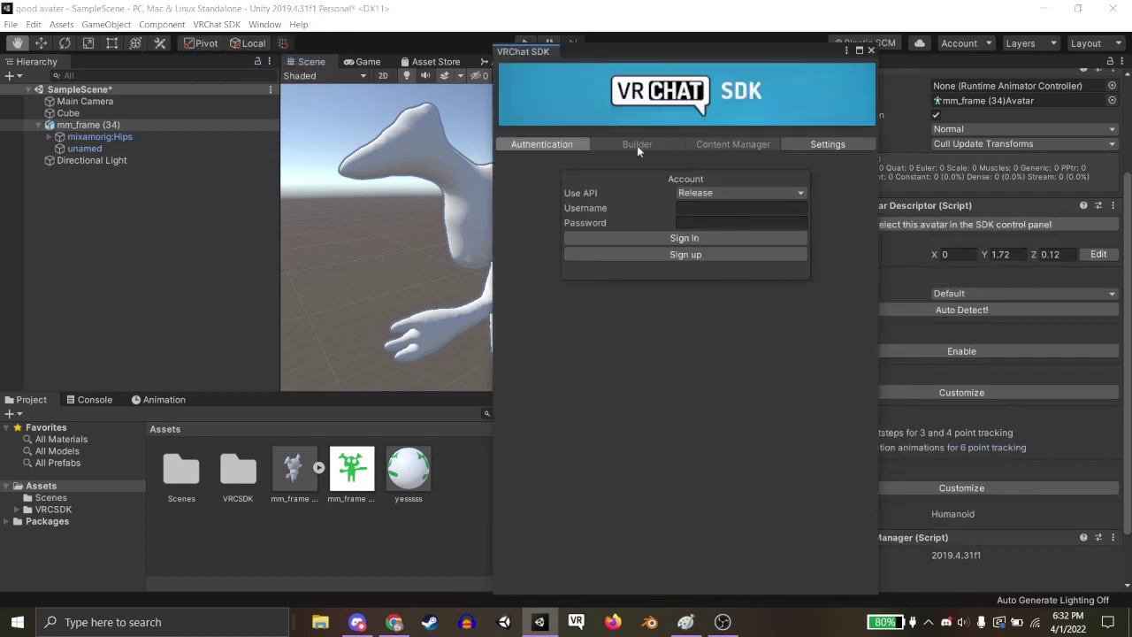
click(716, 223)
click(719, 239)
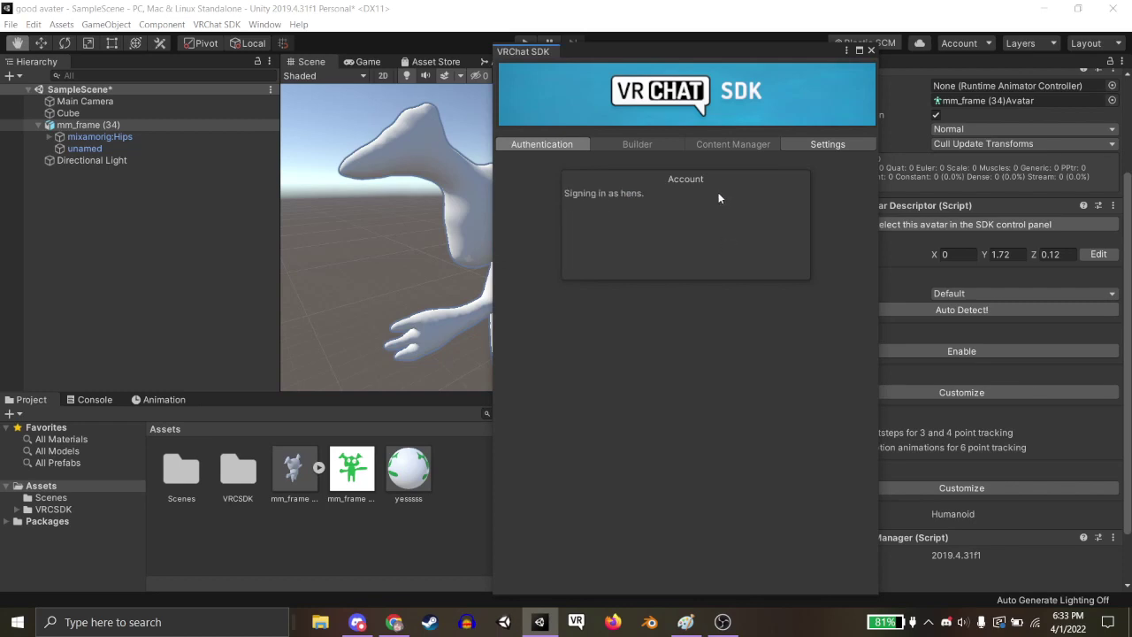
drag(639, 46, 630, 57)
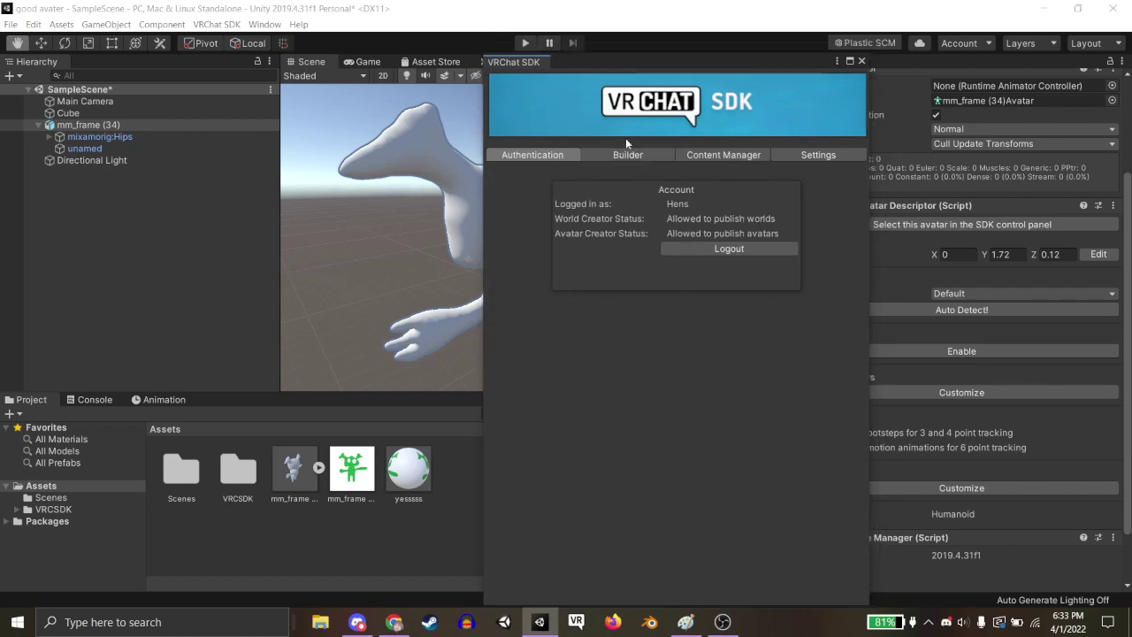
click(635, 155)
Auto Fix the import warning and blendshape normals error, then review the validation list.
click(837, 235)
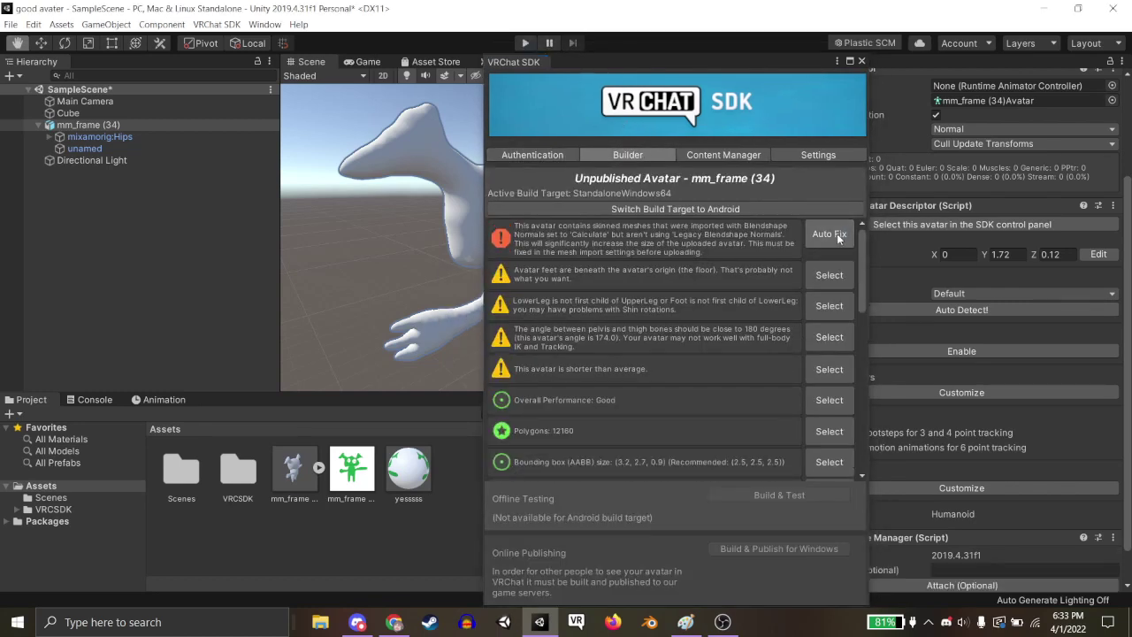
click(838, 241)
drag(696, 57, 676, 23)
scroll(677, 340, down, 5)
scroll(635, 347, up, 4)
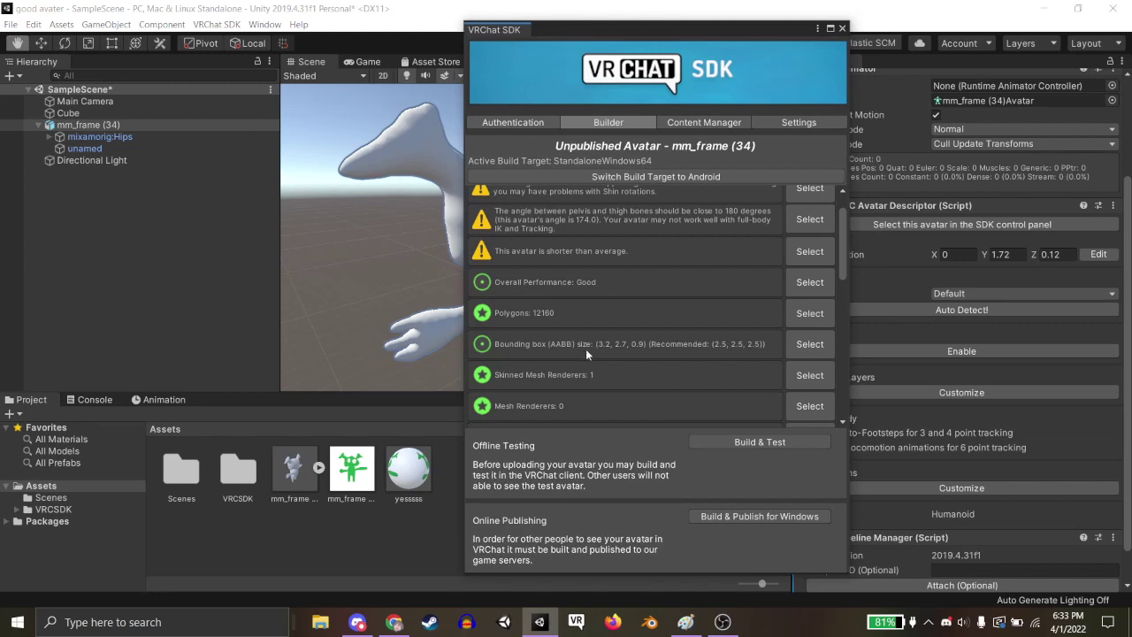
scroll(665, 358, up, 1)
scroll(678, 358, down, 5)
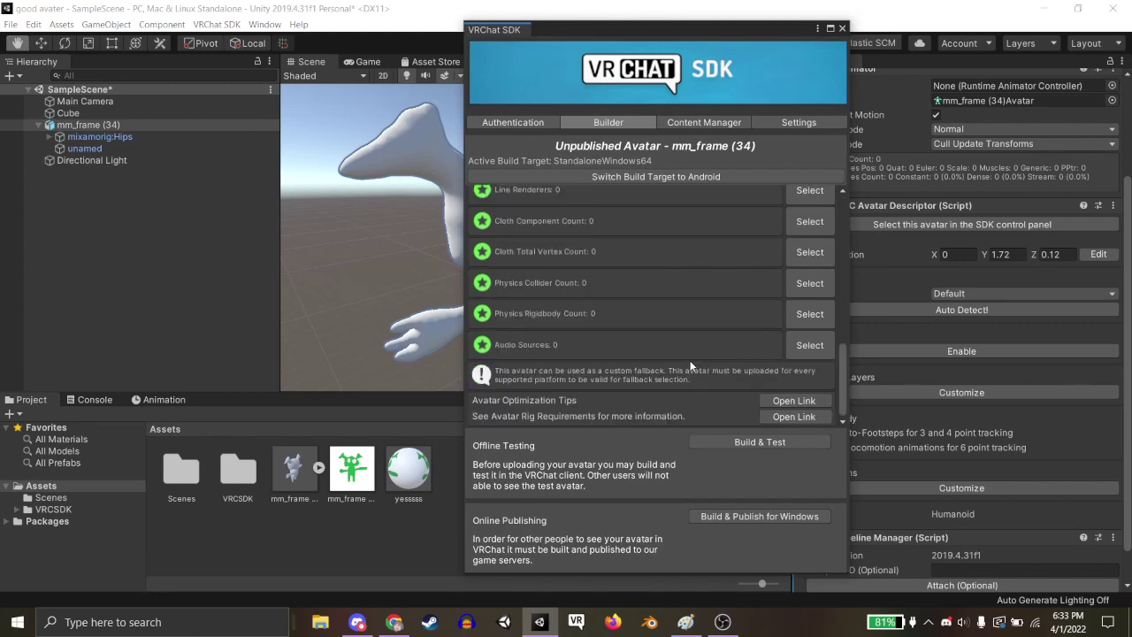
scroll(690, 365, up, 6)
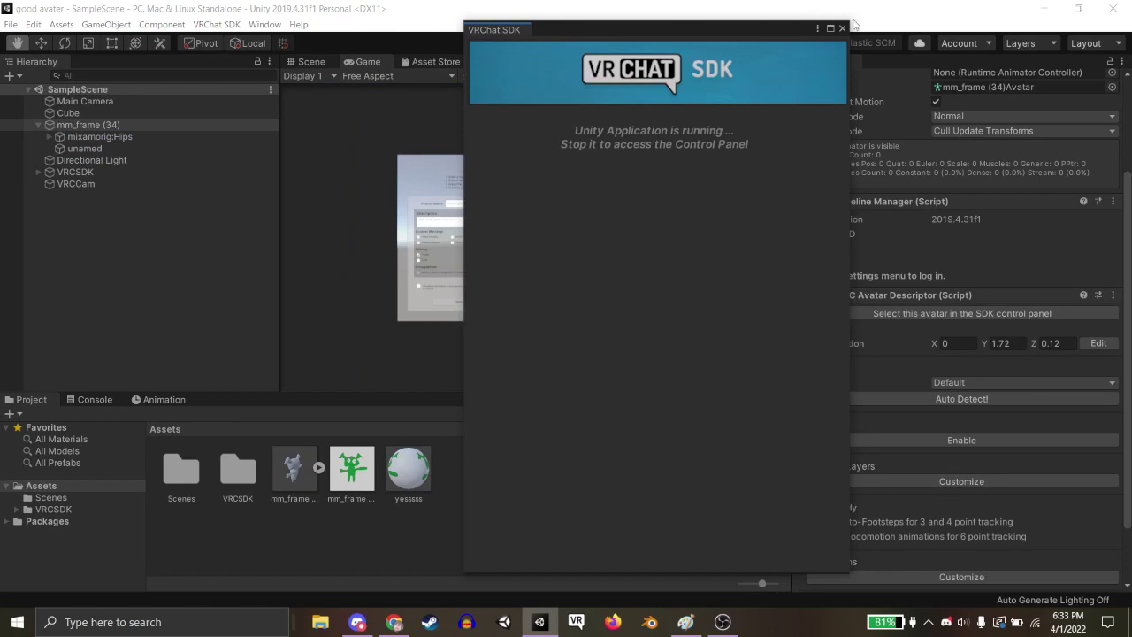
Stop play mode, apply the green texture to the avatar, and enable crunch compression on it.
click(843, 29)
click(524, 43)
drag(351, 478, 549, 299)
click(351, 468)
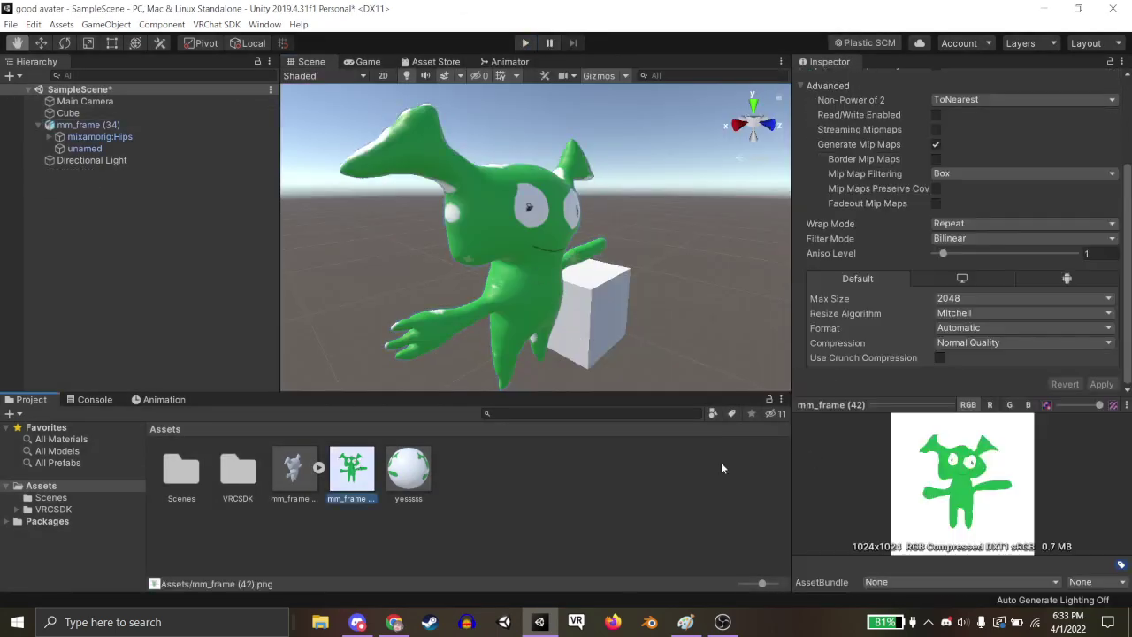
click(939, 357)
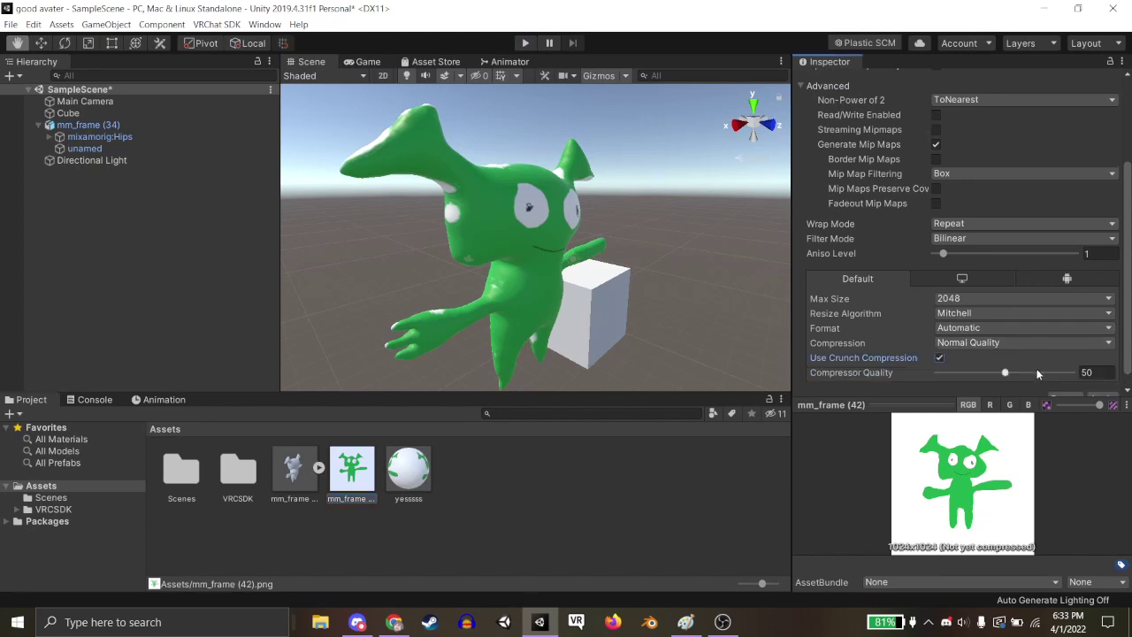
click(1100, 397)
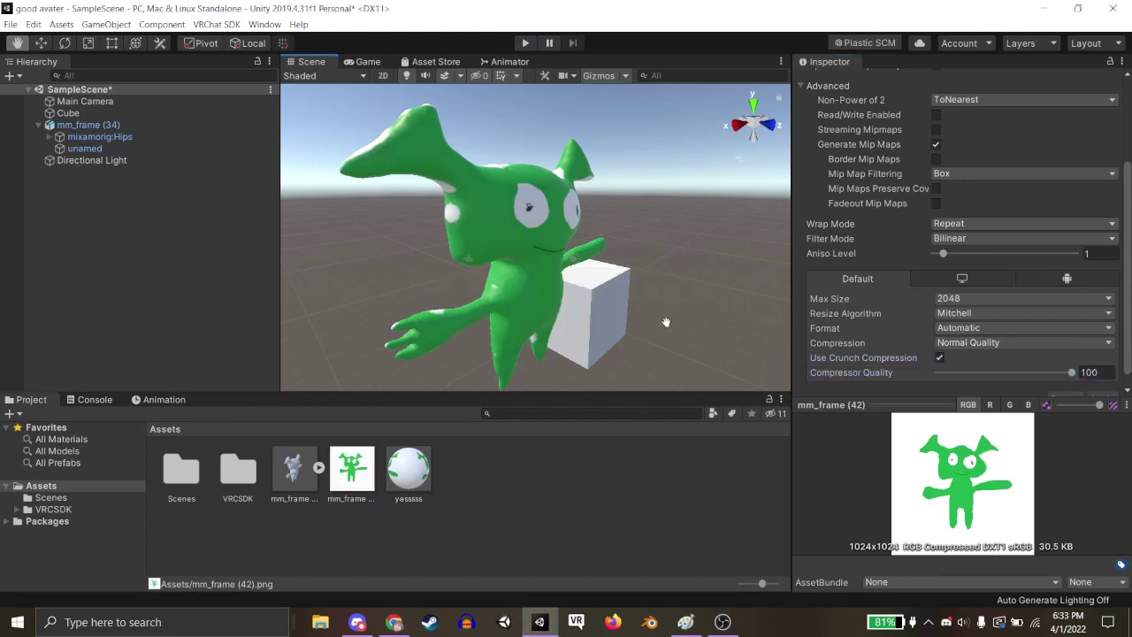
Auto Fix the texture mipmap error in the VRChat SDK and Build & Publish for Windows.
click(217, 24)
click(230, 58)
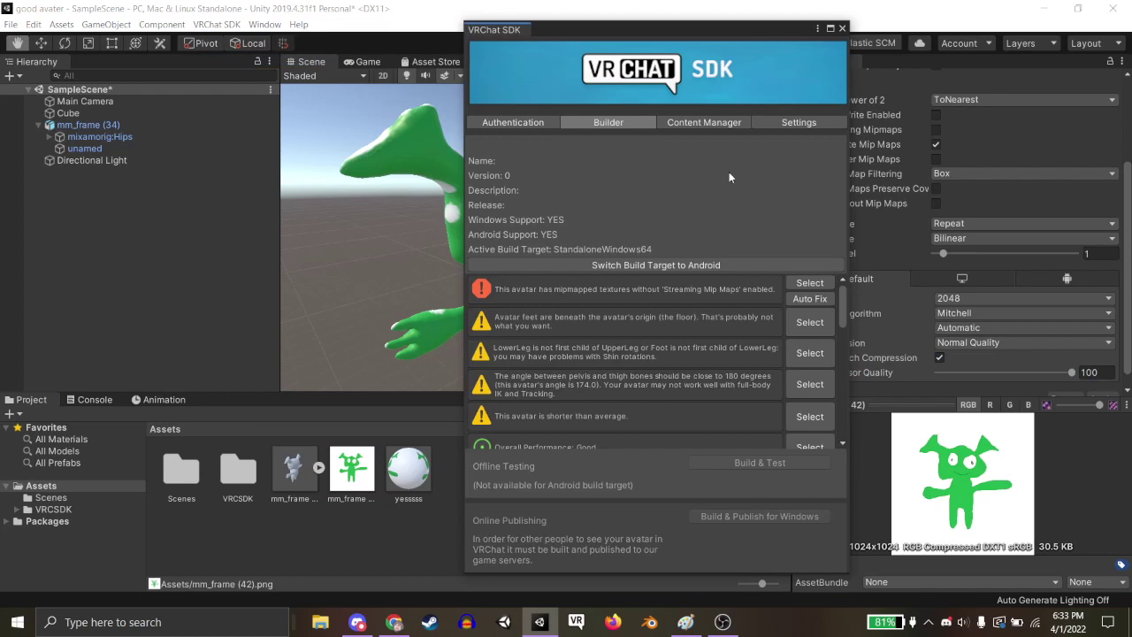
click(787, 292)
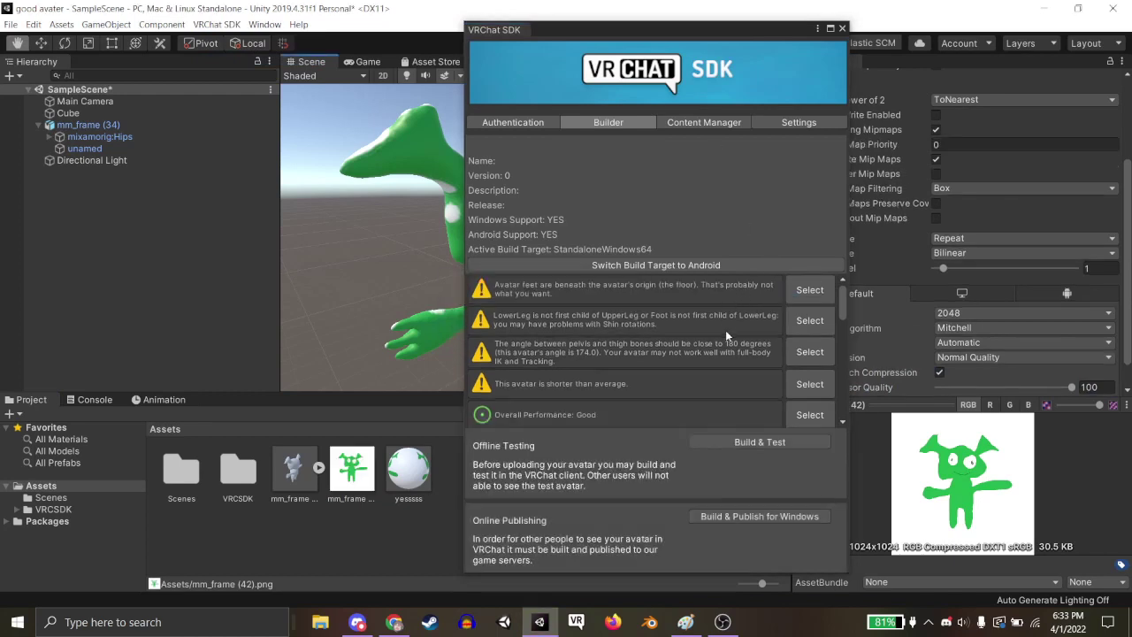
click(733, 515)
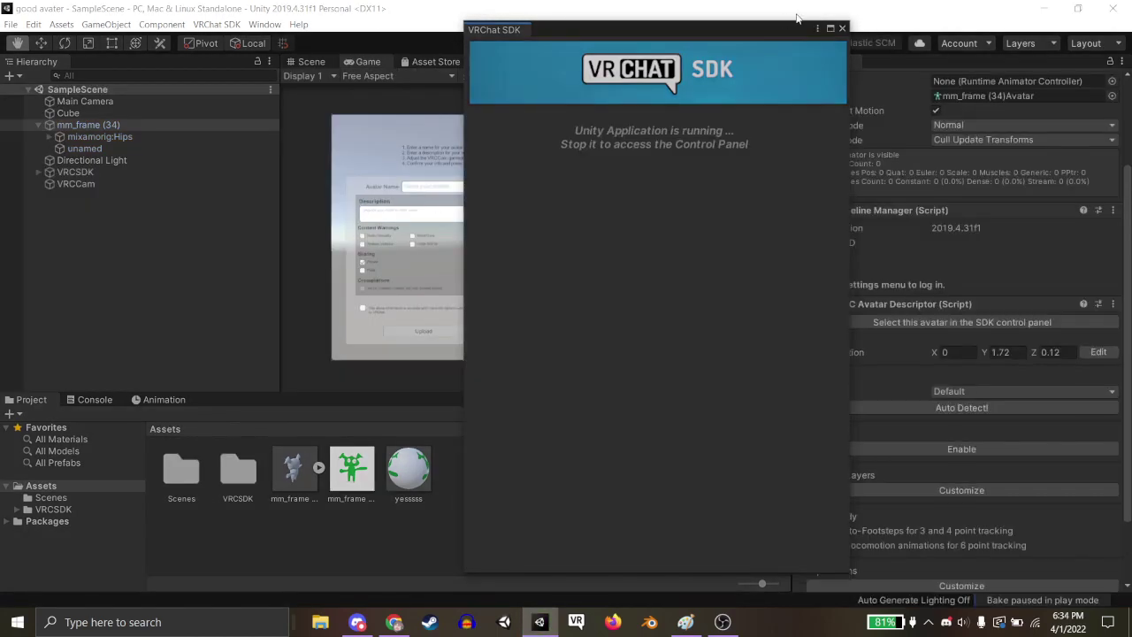
Select the VRCCam preview camera and set its first two position values to 0.
click(842, 29)
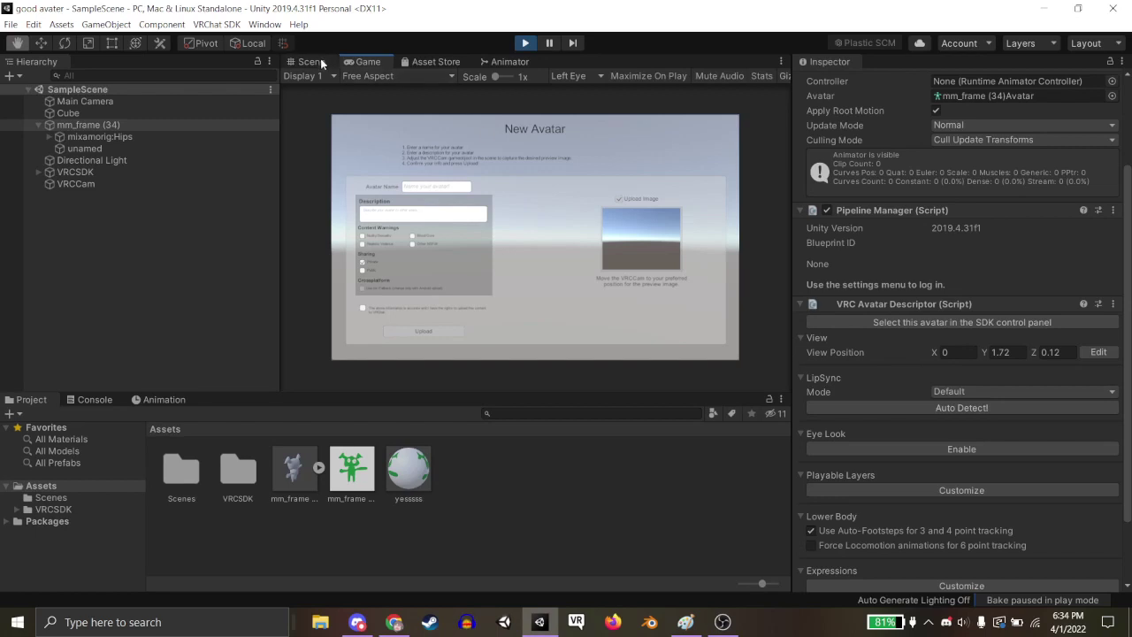
click(319, 62)
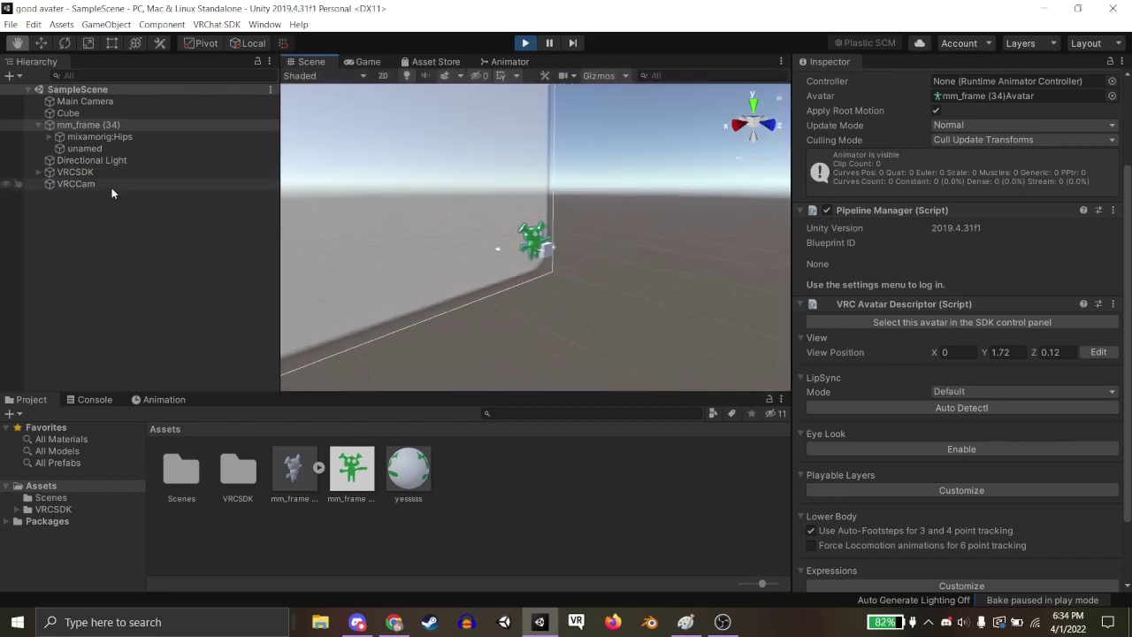
double_click(111, 188)
right_drag(484, 265, 437, 315)
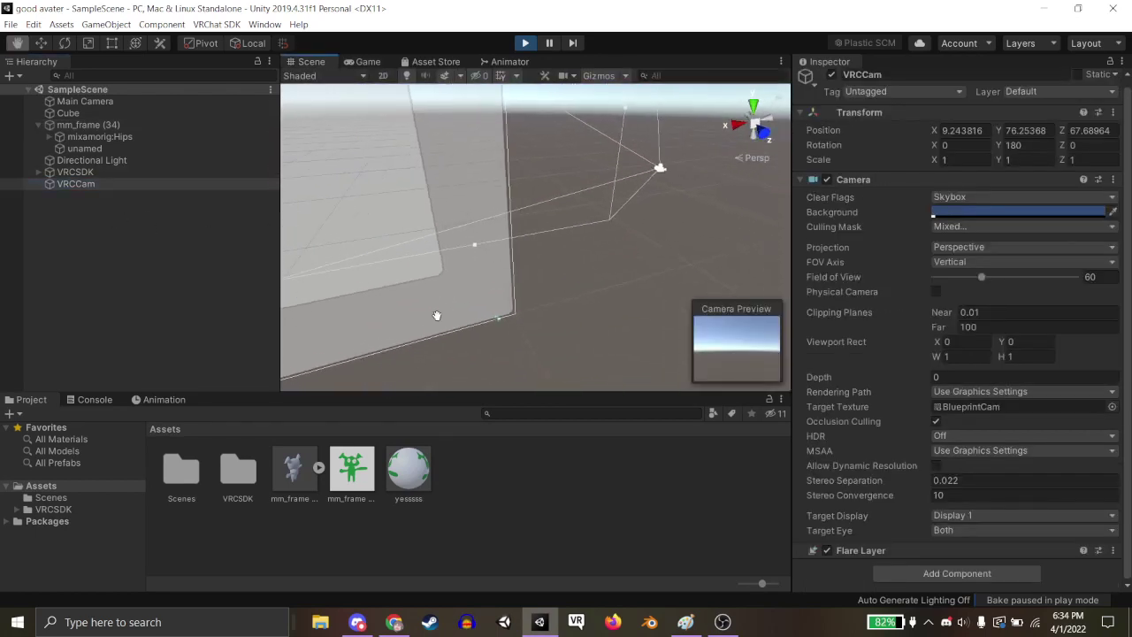
click(972, 130)
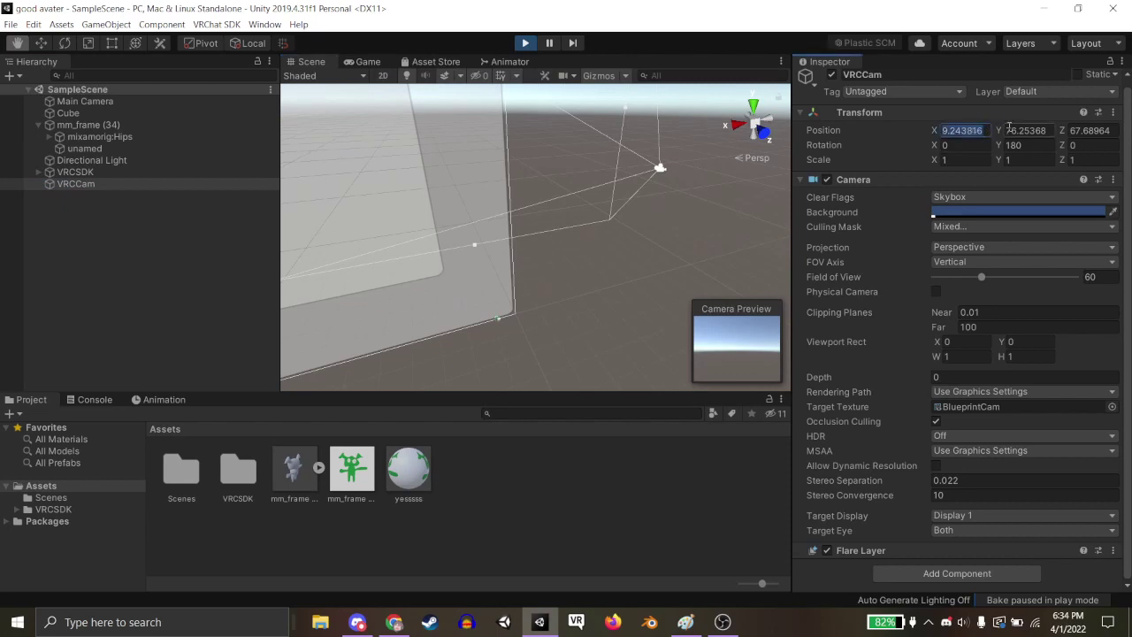
text(0)
key(Tab)
text(0)
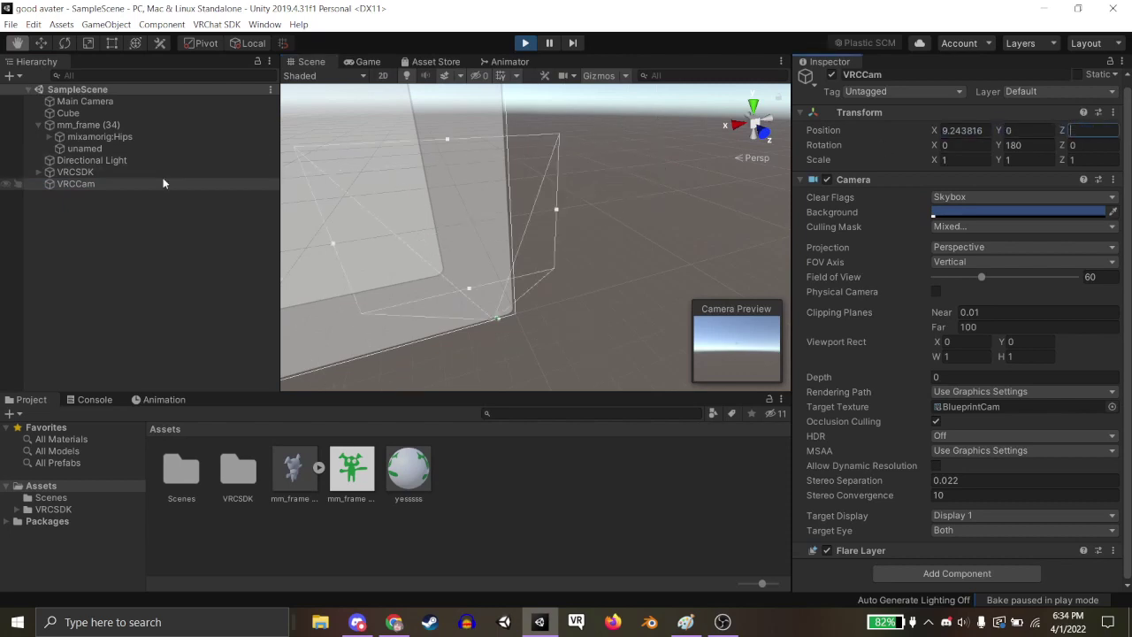
Raise VRCCam so it frames the green avatar.
double_click(216, 186)
key(w)
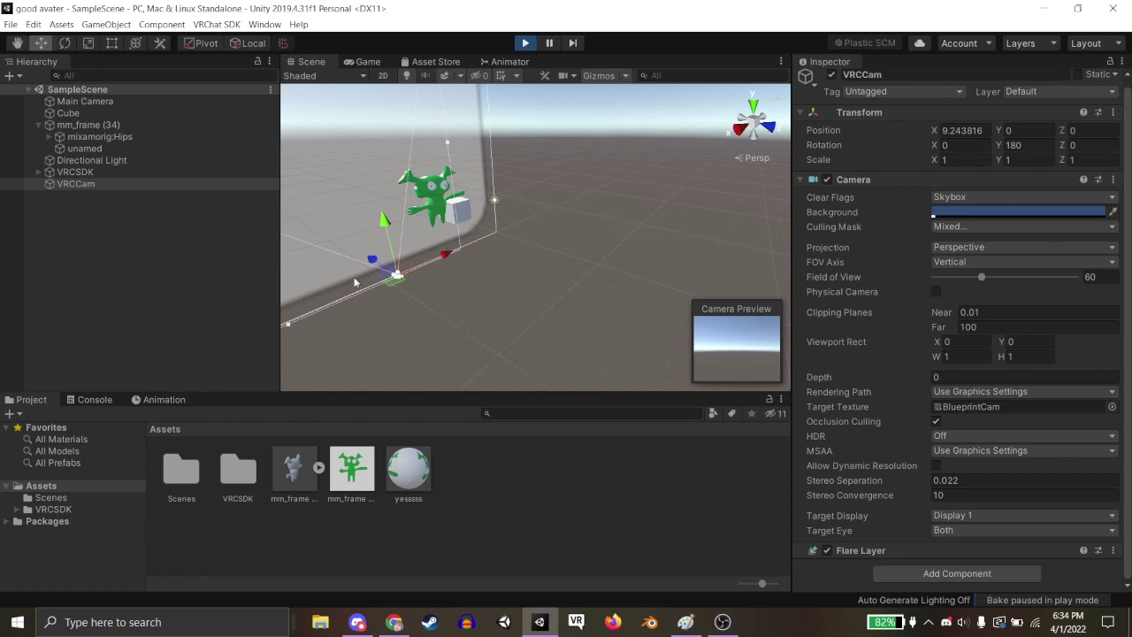
drag(395, 276, 478, 199)
Set VRCCam's Clear Flags to Solid Color with a black background, then return to the upload form.
click(942, 196)
click(946, 227)
click(936, 212)
drag(132, 137, 29, 208)
click(212, 12)
click(348, 63)
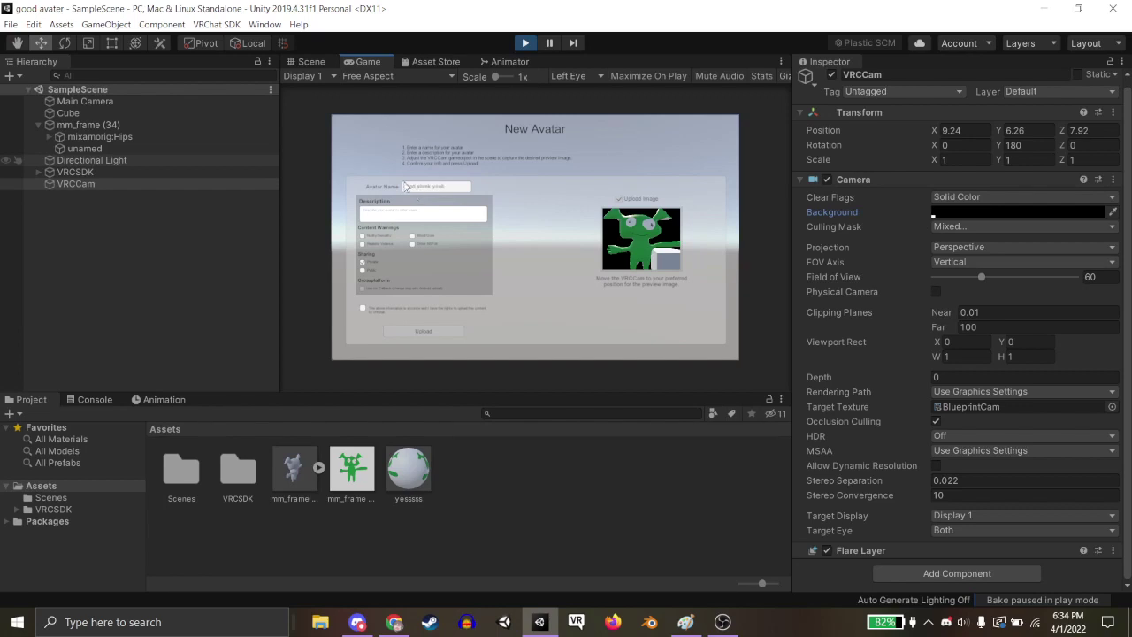
Accept the terms and start uploading the 'good shrek yeah' avatar to VRChat.
click(371, 311)
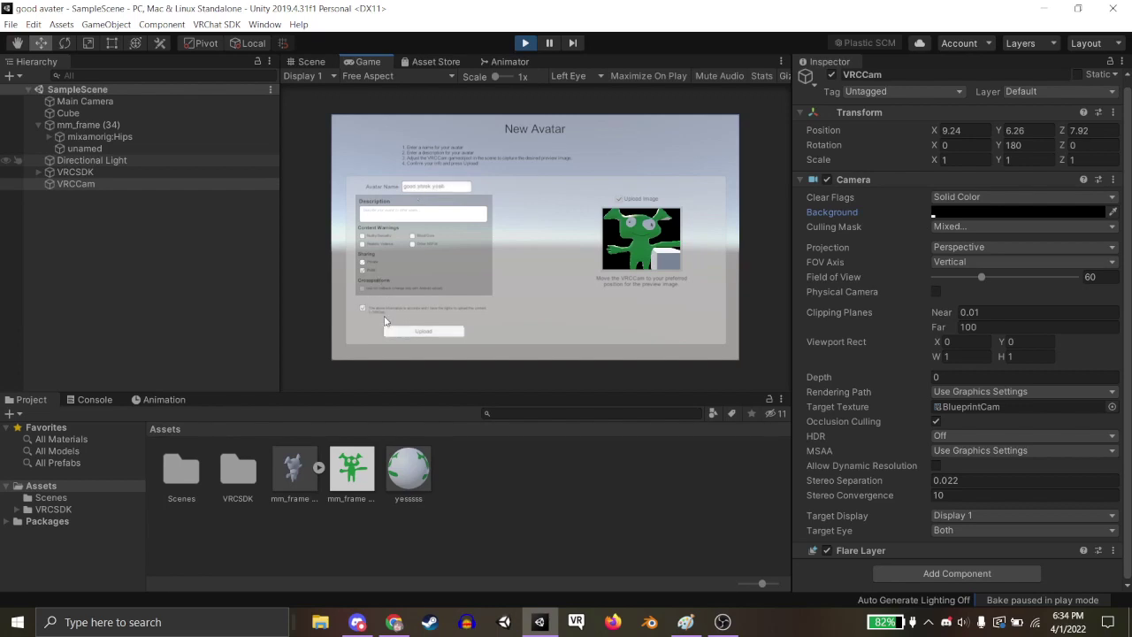
click(456, 331)
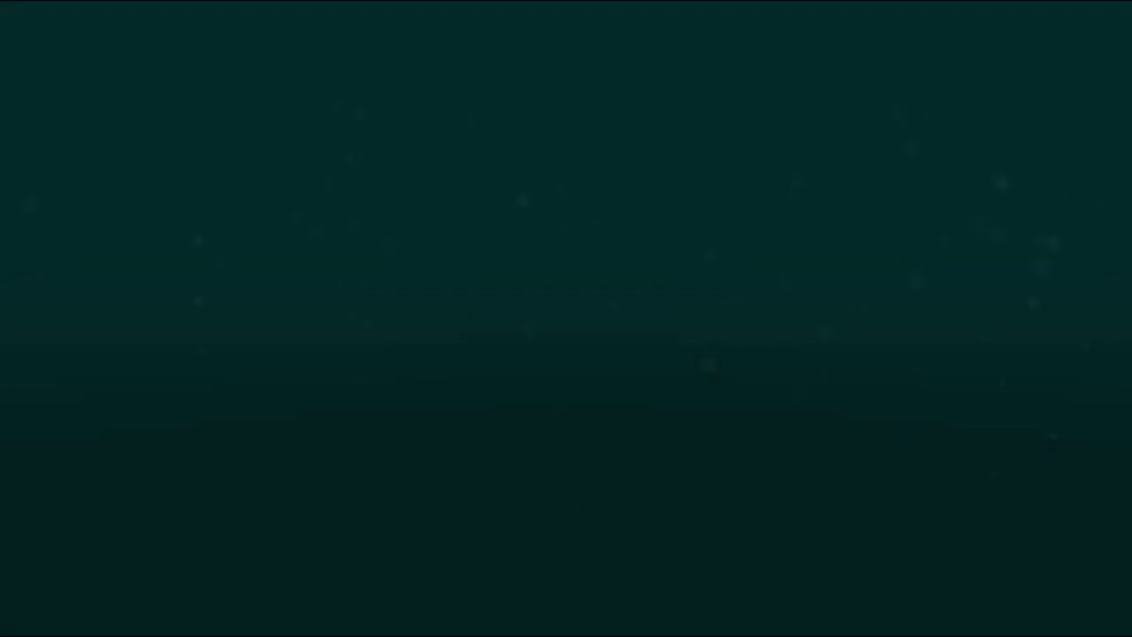
key(alt+Tab)
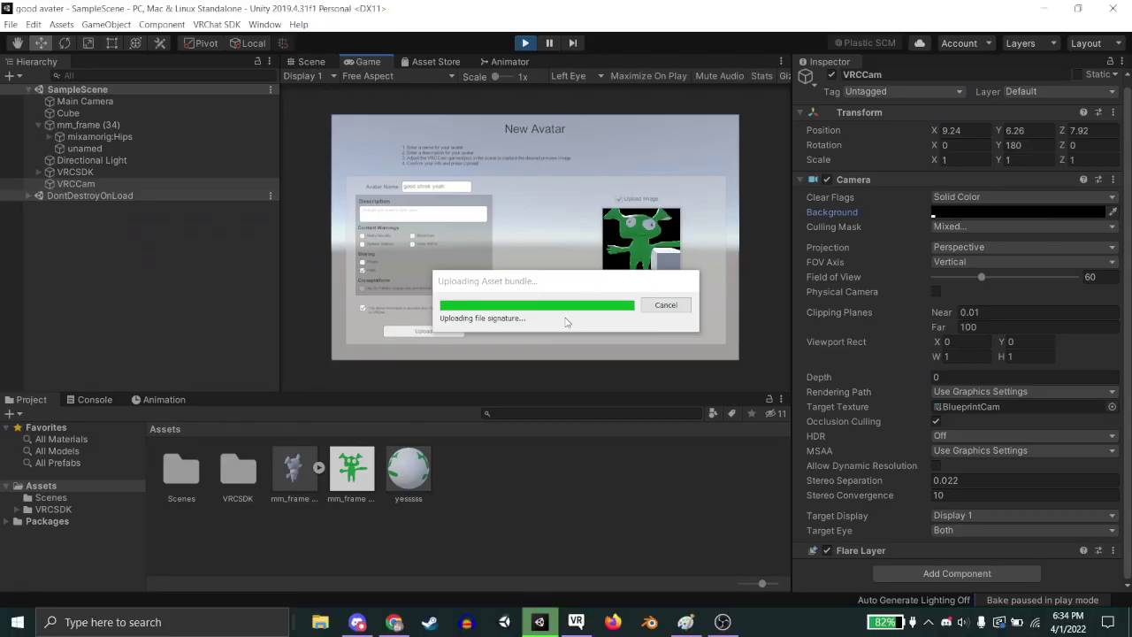
After the upload completes, dismiss the finished message and switch to the VRChat game.
key(alt+Tab)
key(Tab)
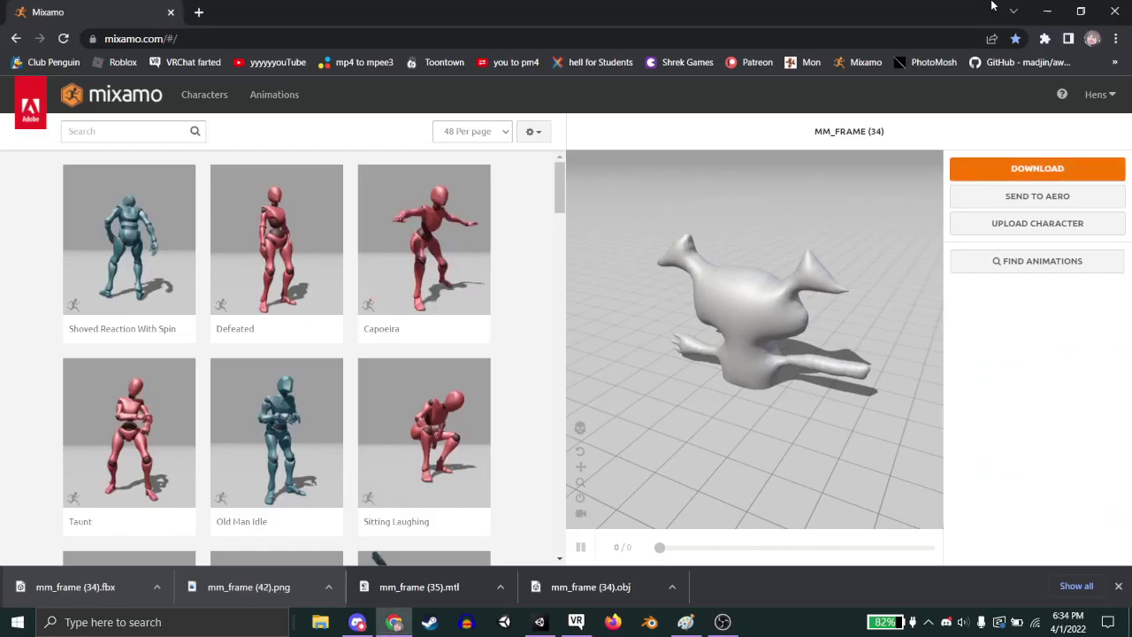
key(alt+Tab)
key(alt+Tab)
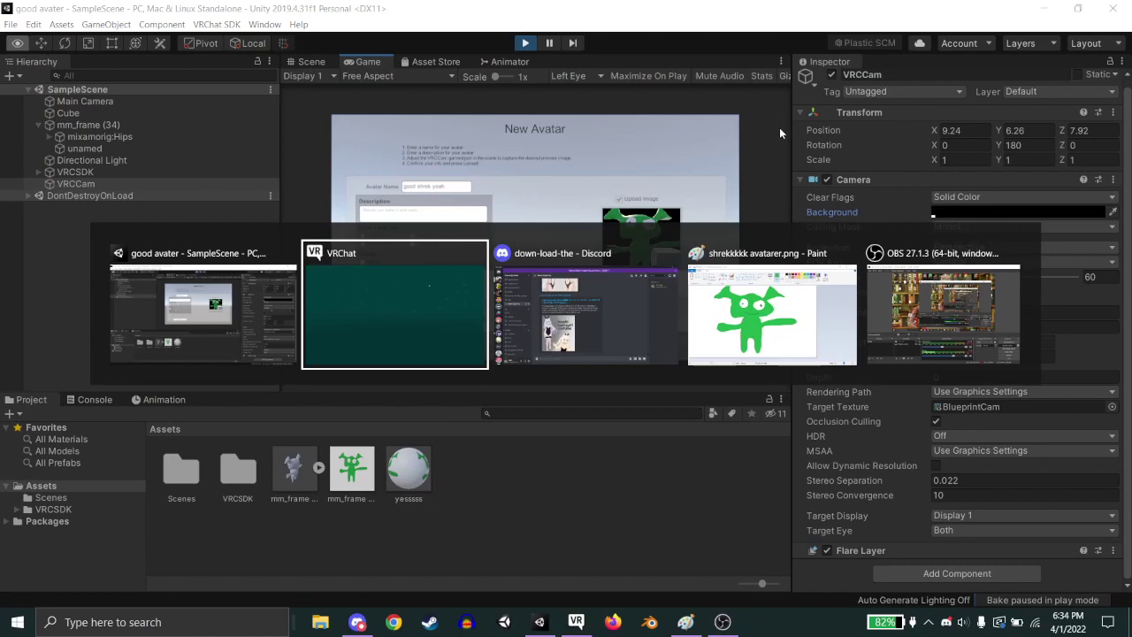
key(alt+Tab)
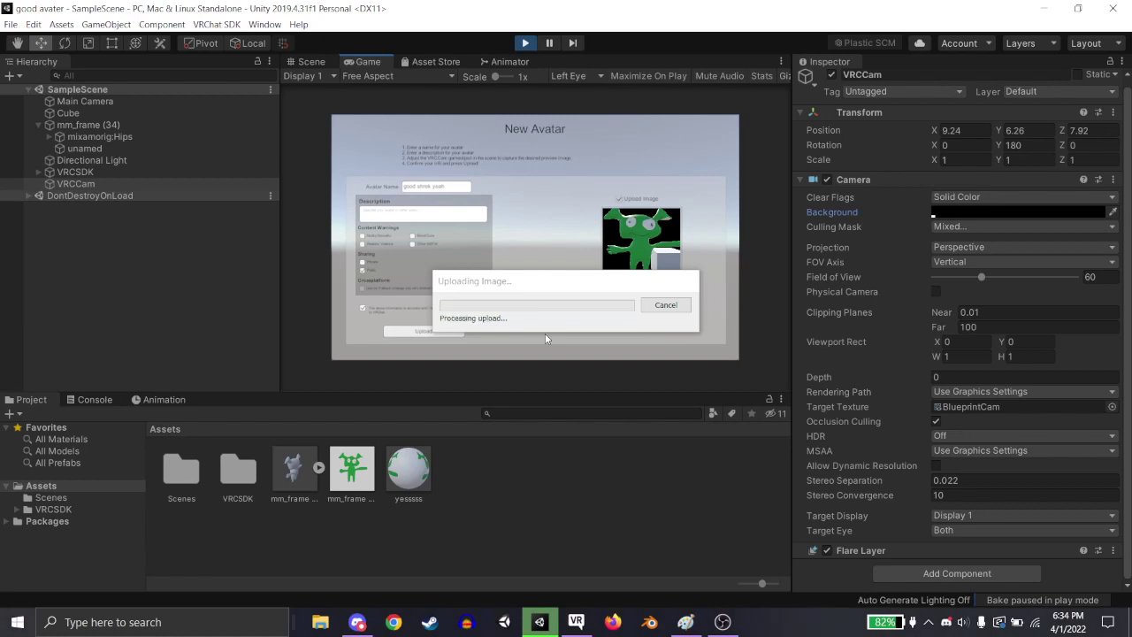
click(656, 335)
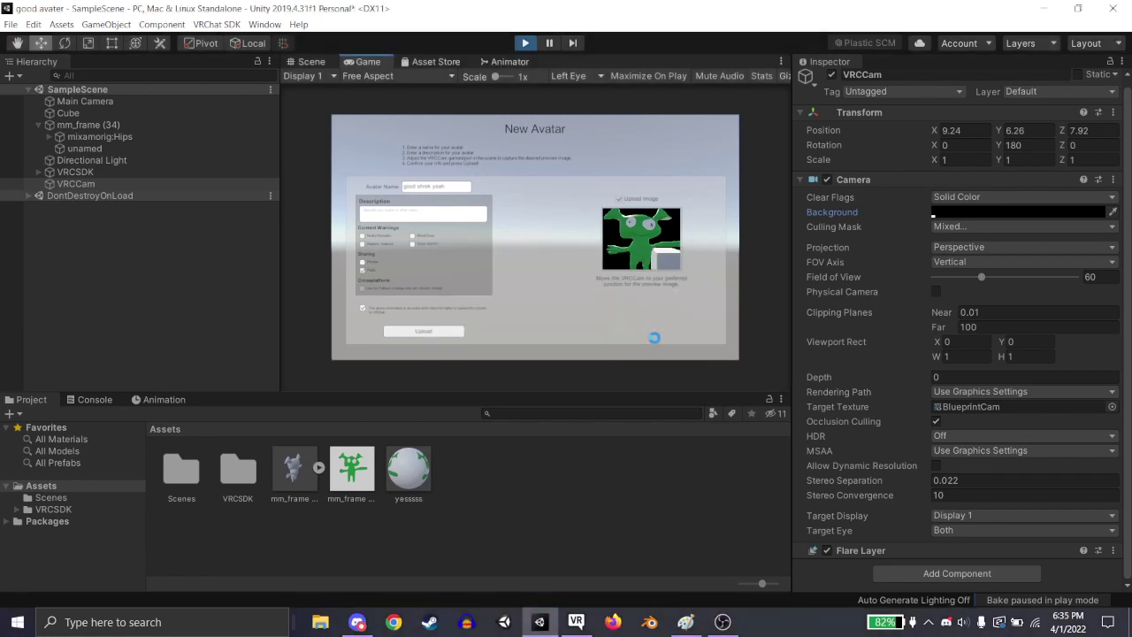
key(alt+Tab)
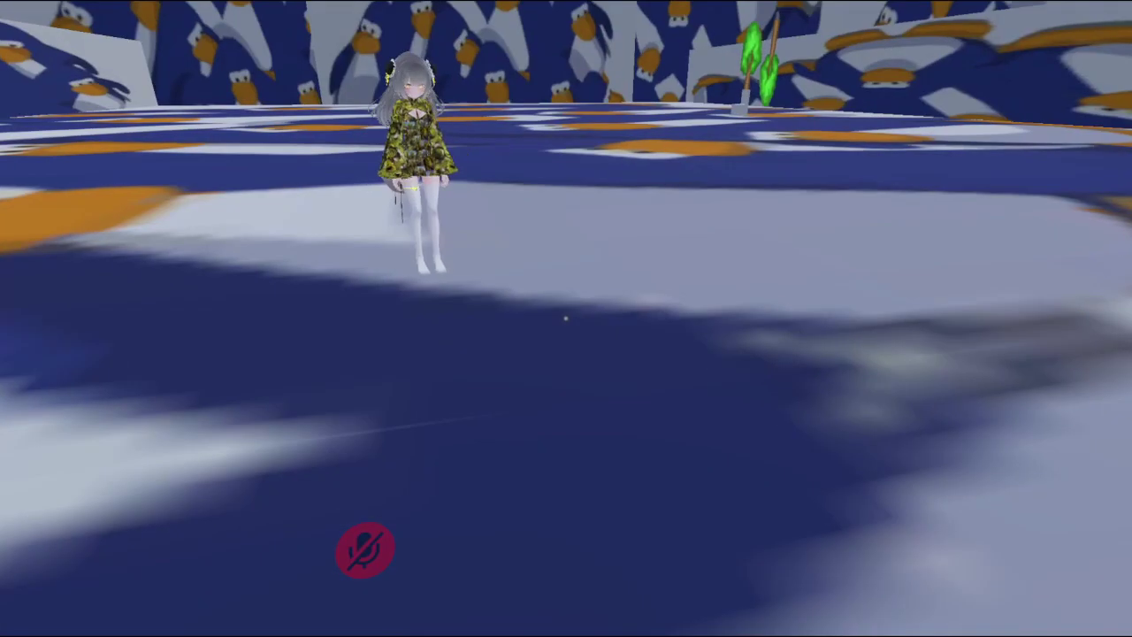
Refresh My Creations in the Avatars menu and change into the 'good shrek yeah' avatar.
key(Escape)
click(534, 367)
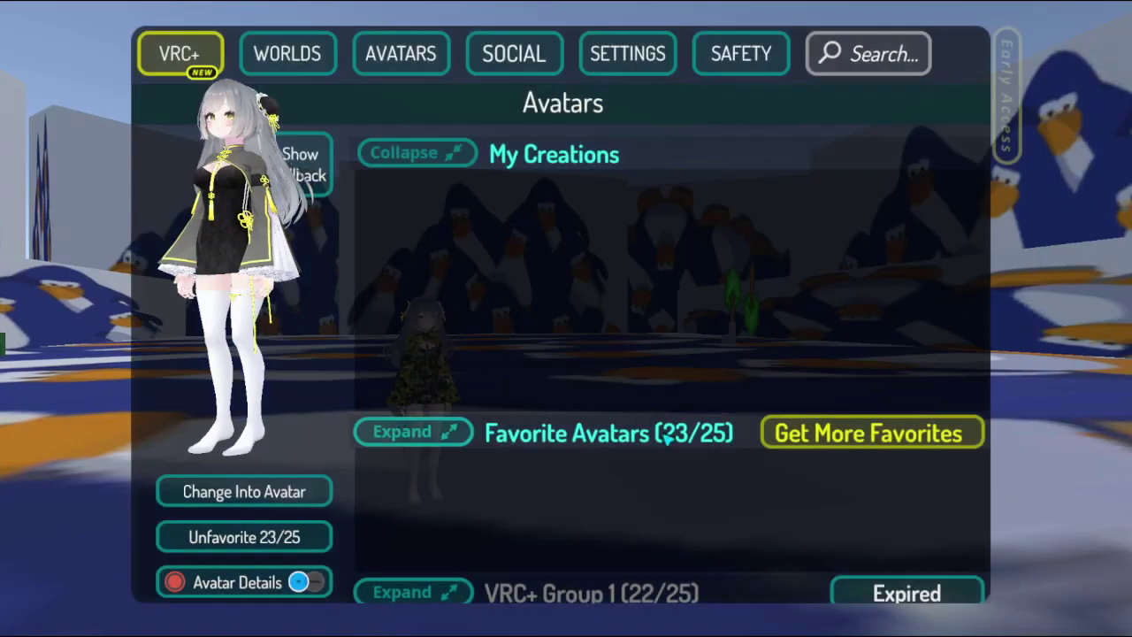
click(419, 161)
click(419, 161)
key(Escape)
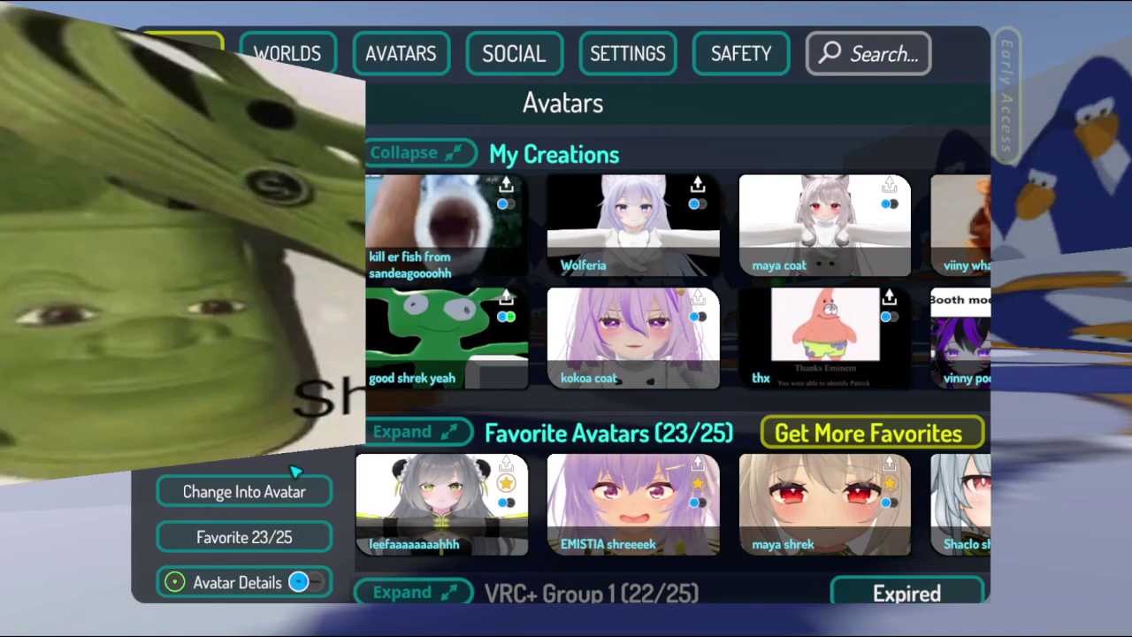
click(414, 372)
click(299, 488)
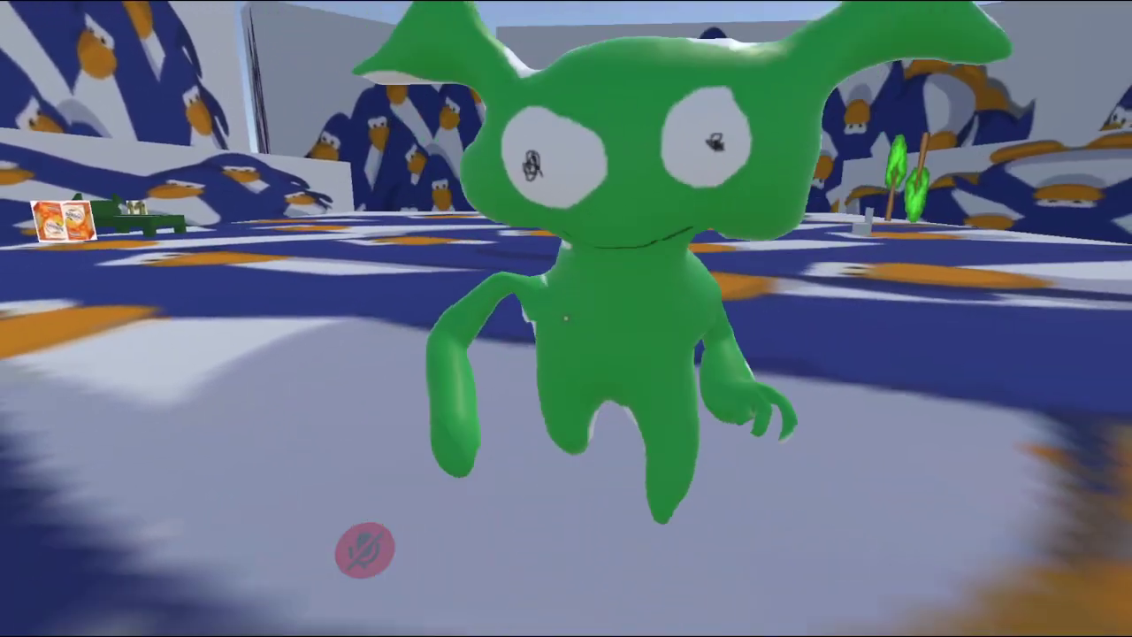
Make the green avatar perform the Clap emote from the Action Menu.
key(r)
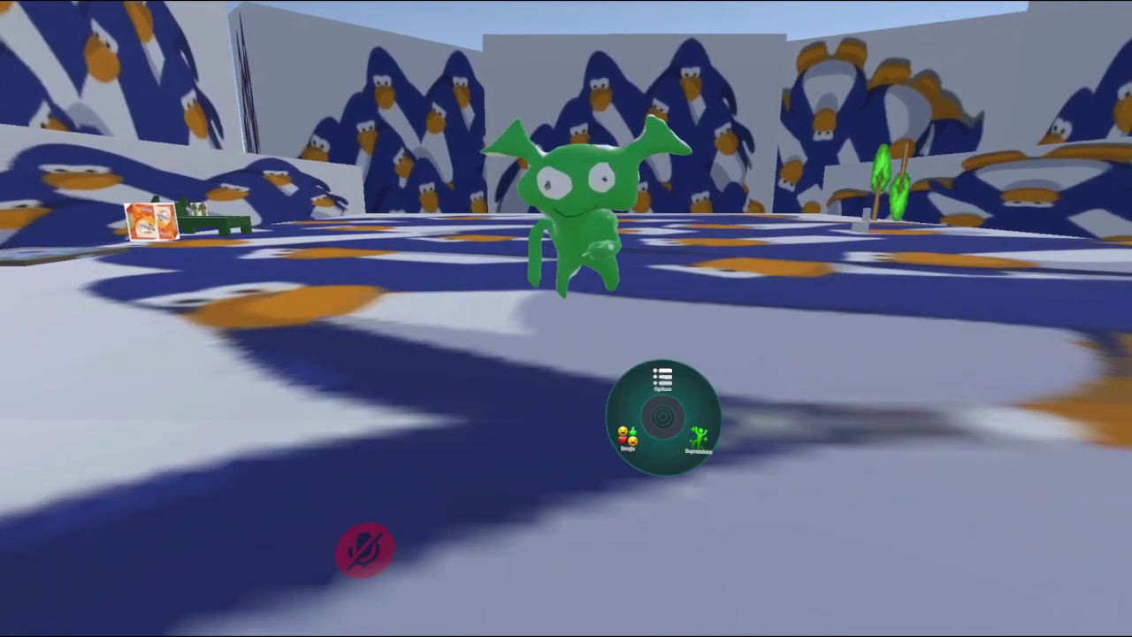
click(697, 434)
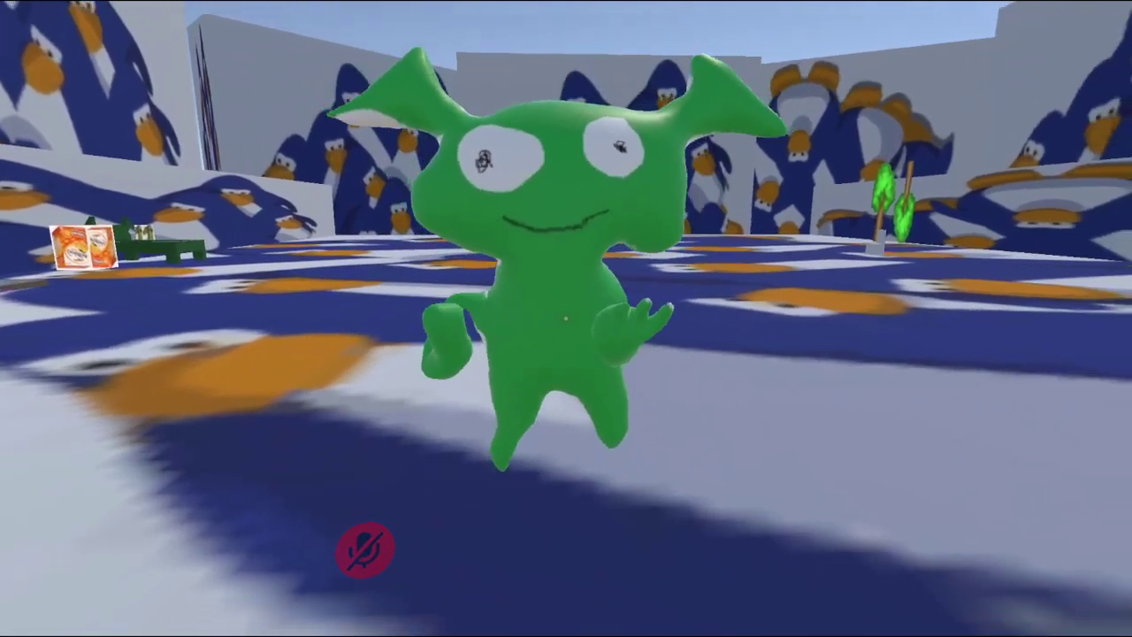
key(r)
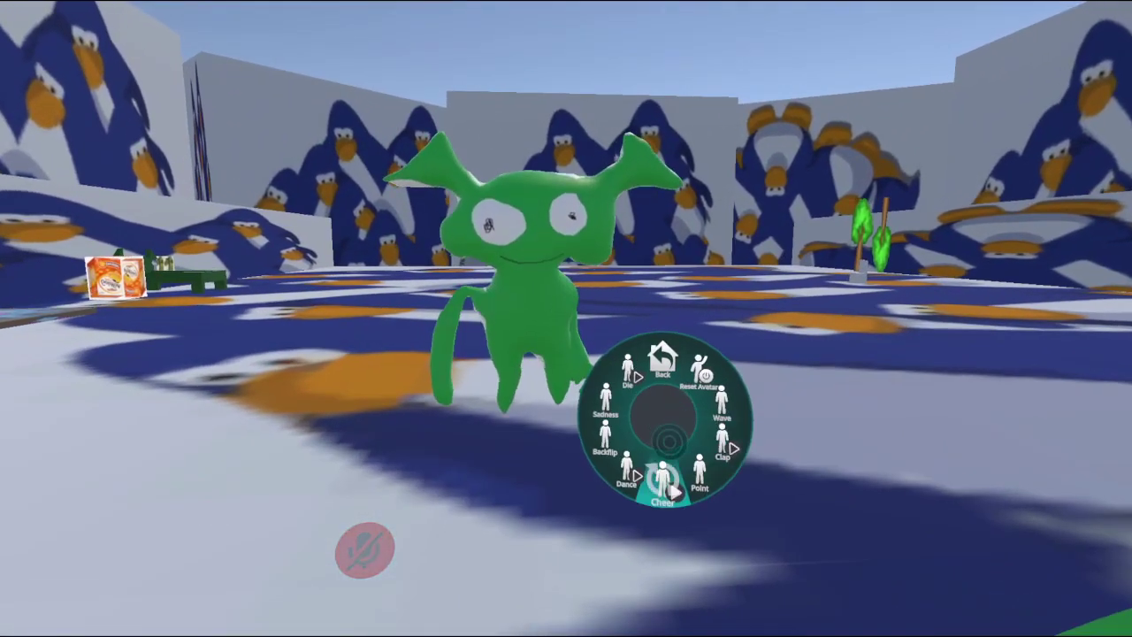
click(723, 446)
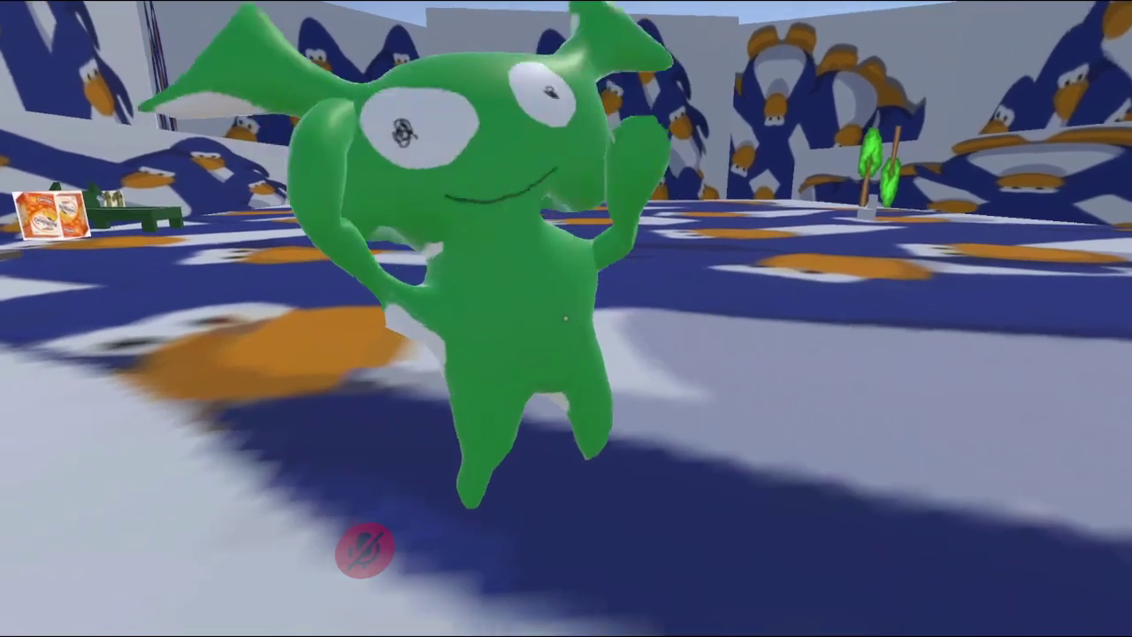
Make the avatar perform the Cheer emote, then bring OBS to the front.
key(r)
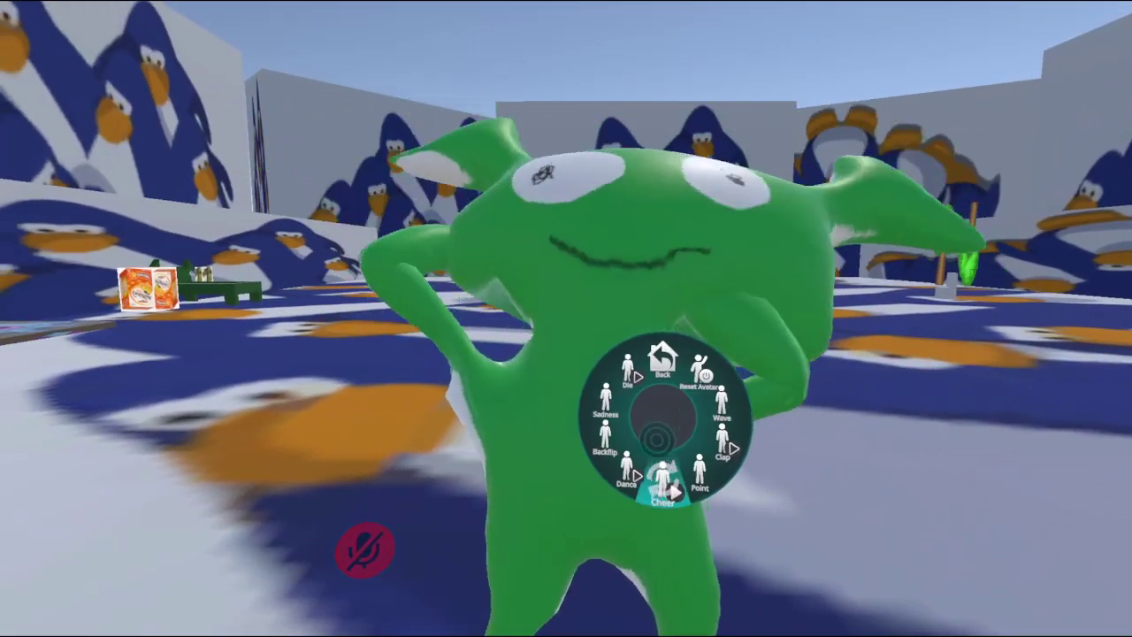
click(663, 482)
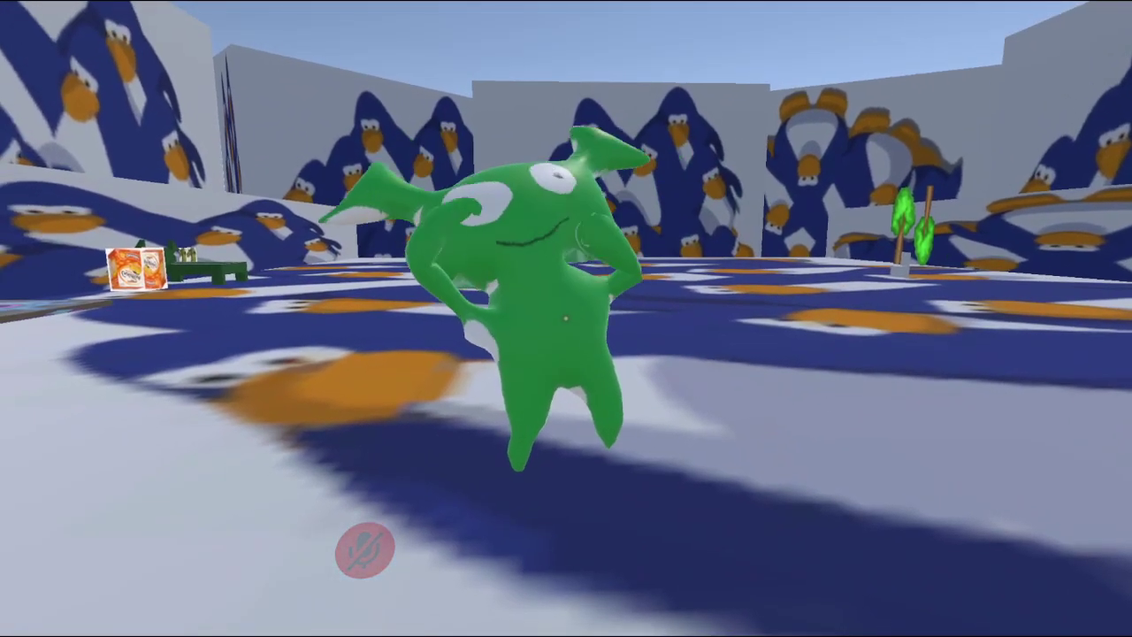
key(alt+Tab)
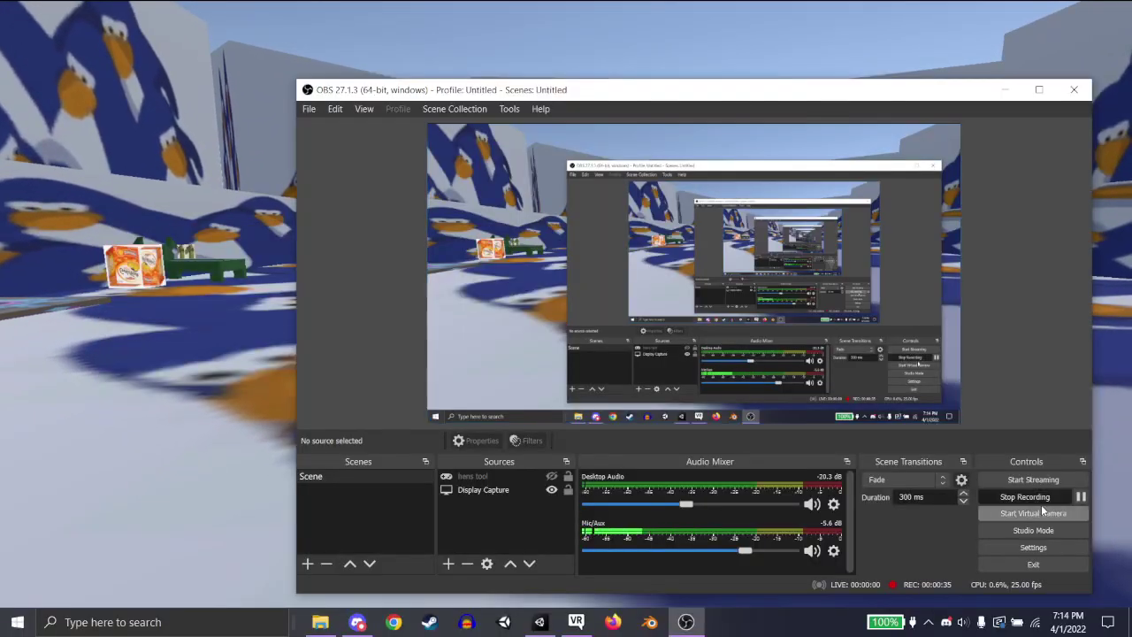